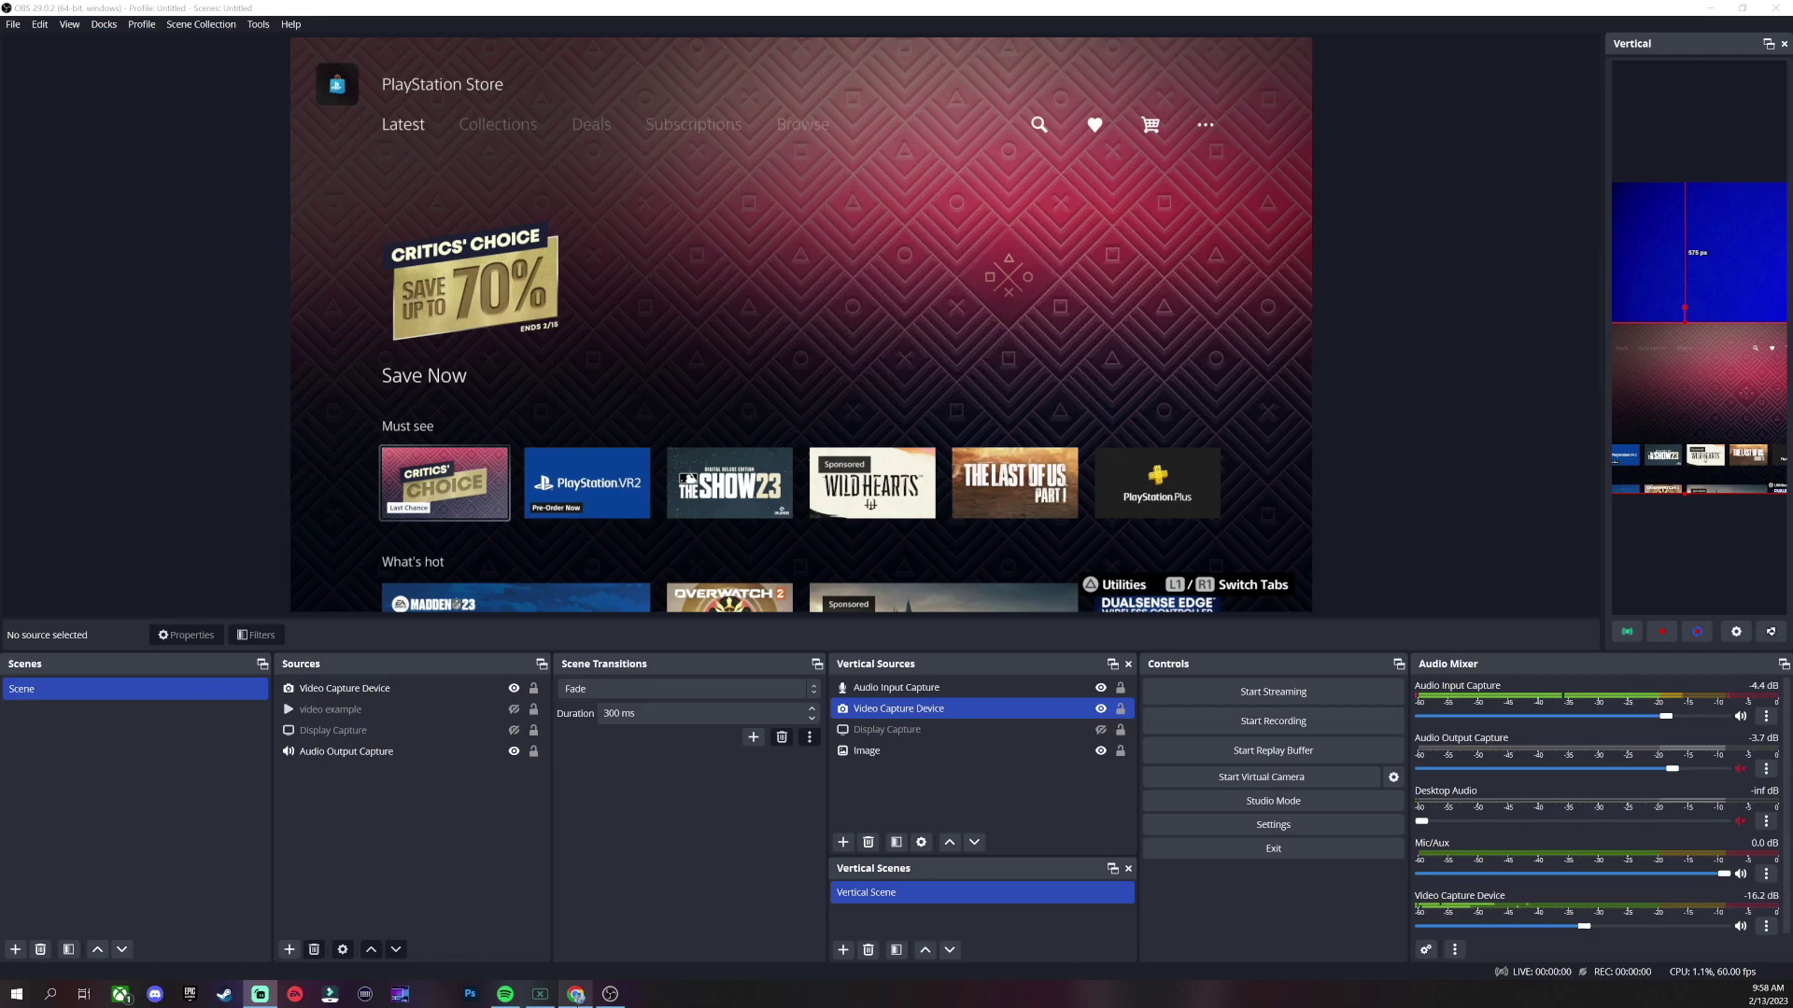
{"action": "left_click", "coordinate": [575, 994]}
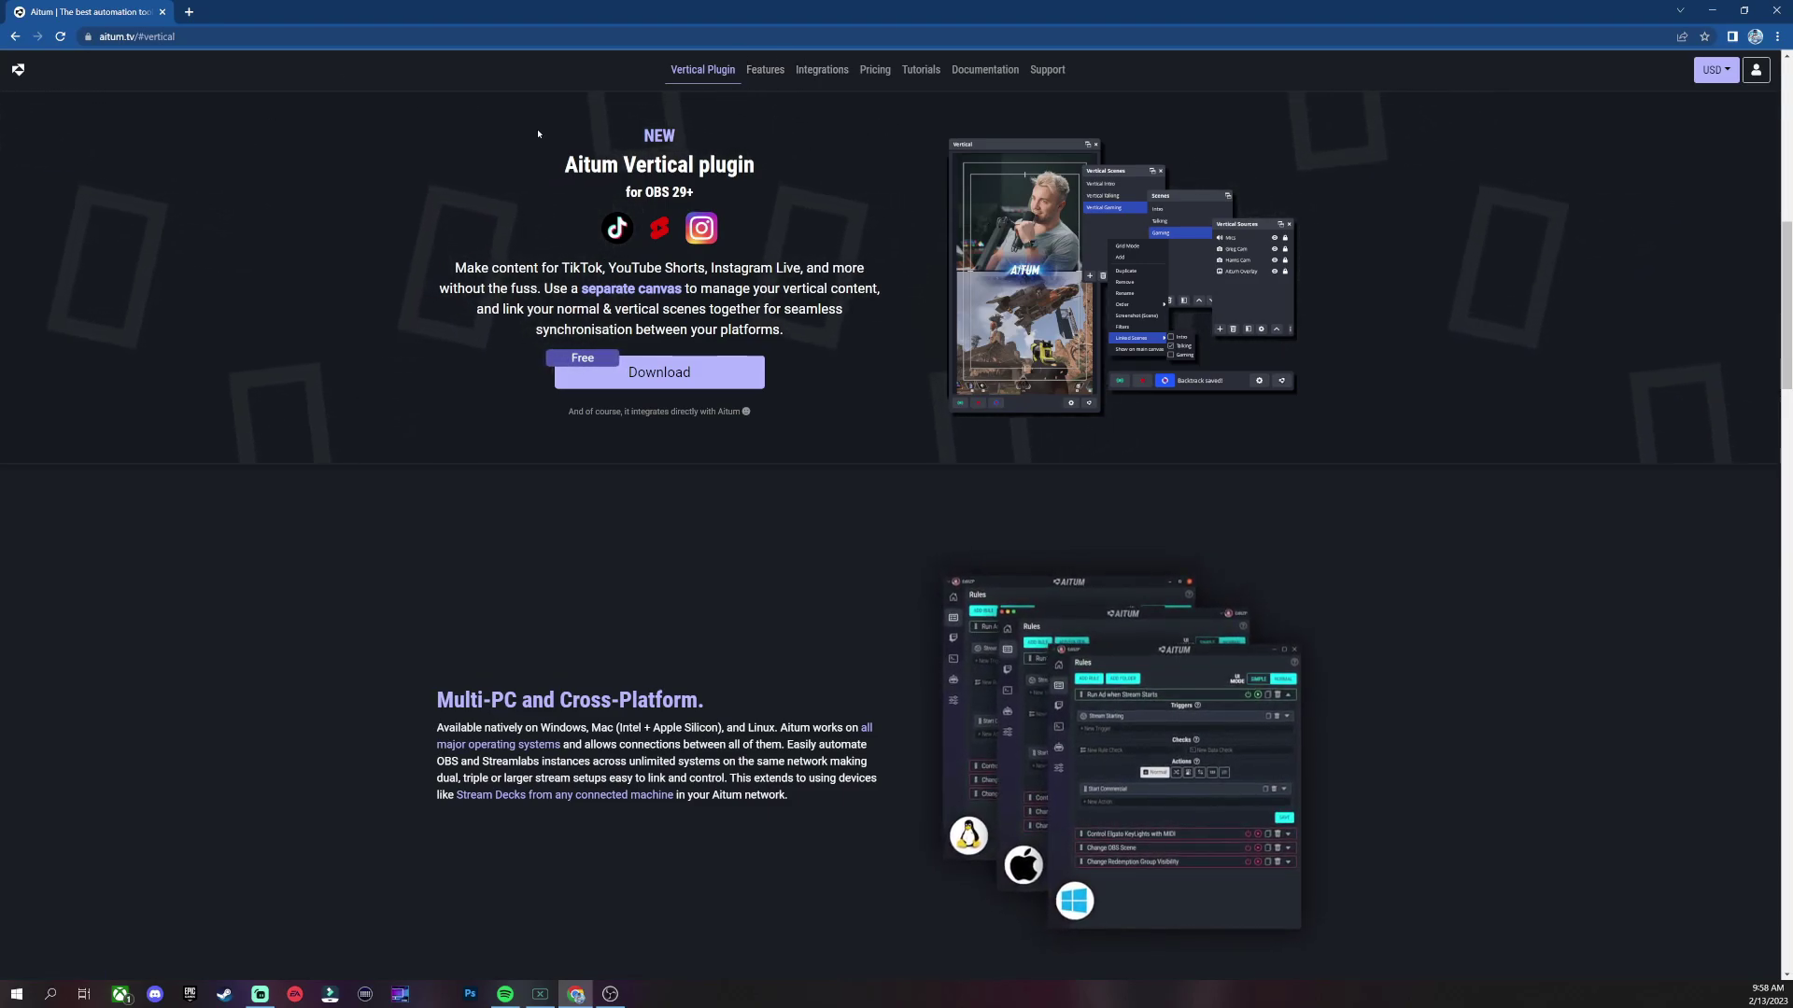
{"action": "scroll", "coordinate": [860, 337], "scroll_direction": "up", "scroll_amount": 5}
{"action": "scroll", "coordinate": [860, 338], "scroll_direction": "up", "scroll_amount": 5}
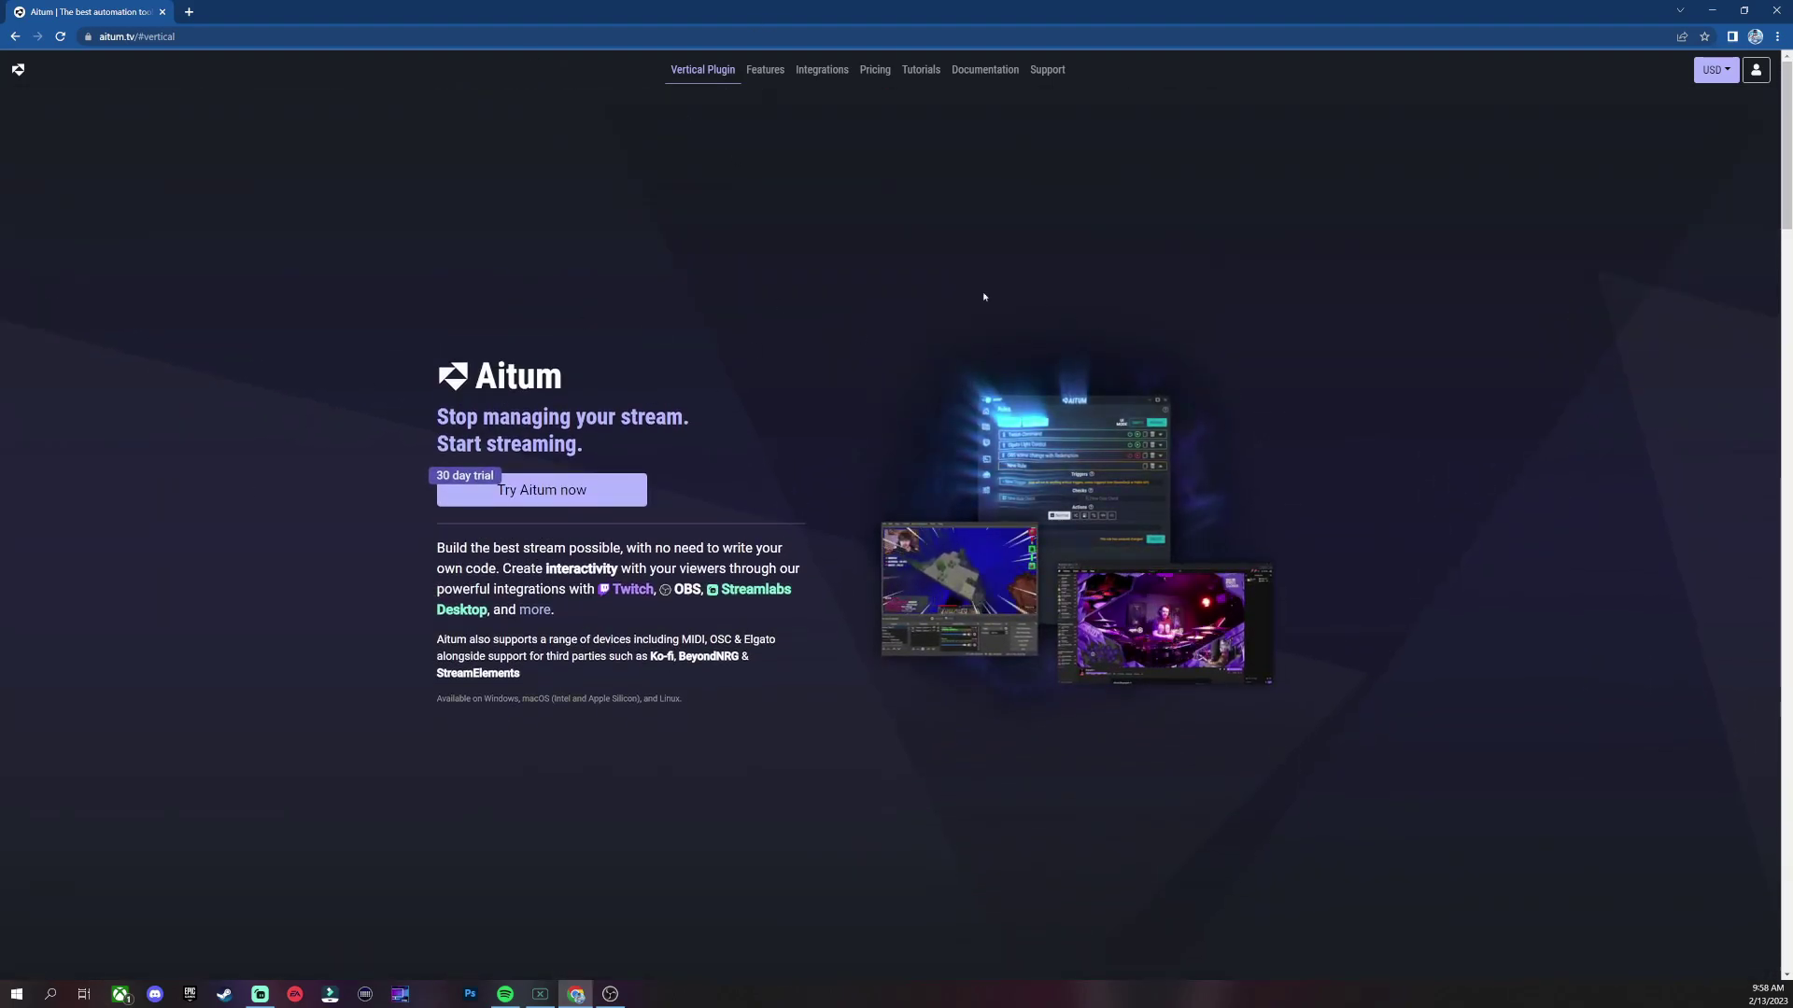
{"action": "left_click", "coordinate": [701, 70]}
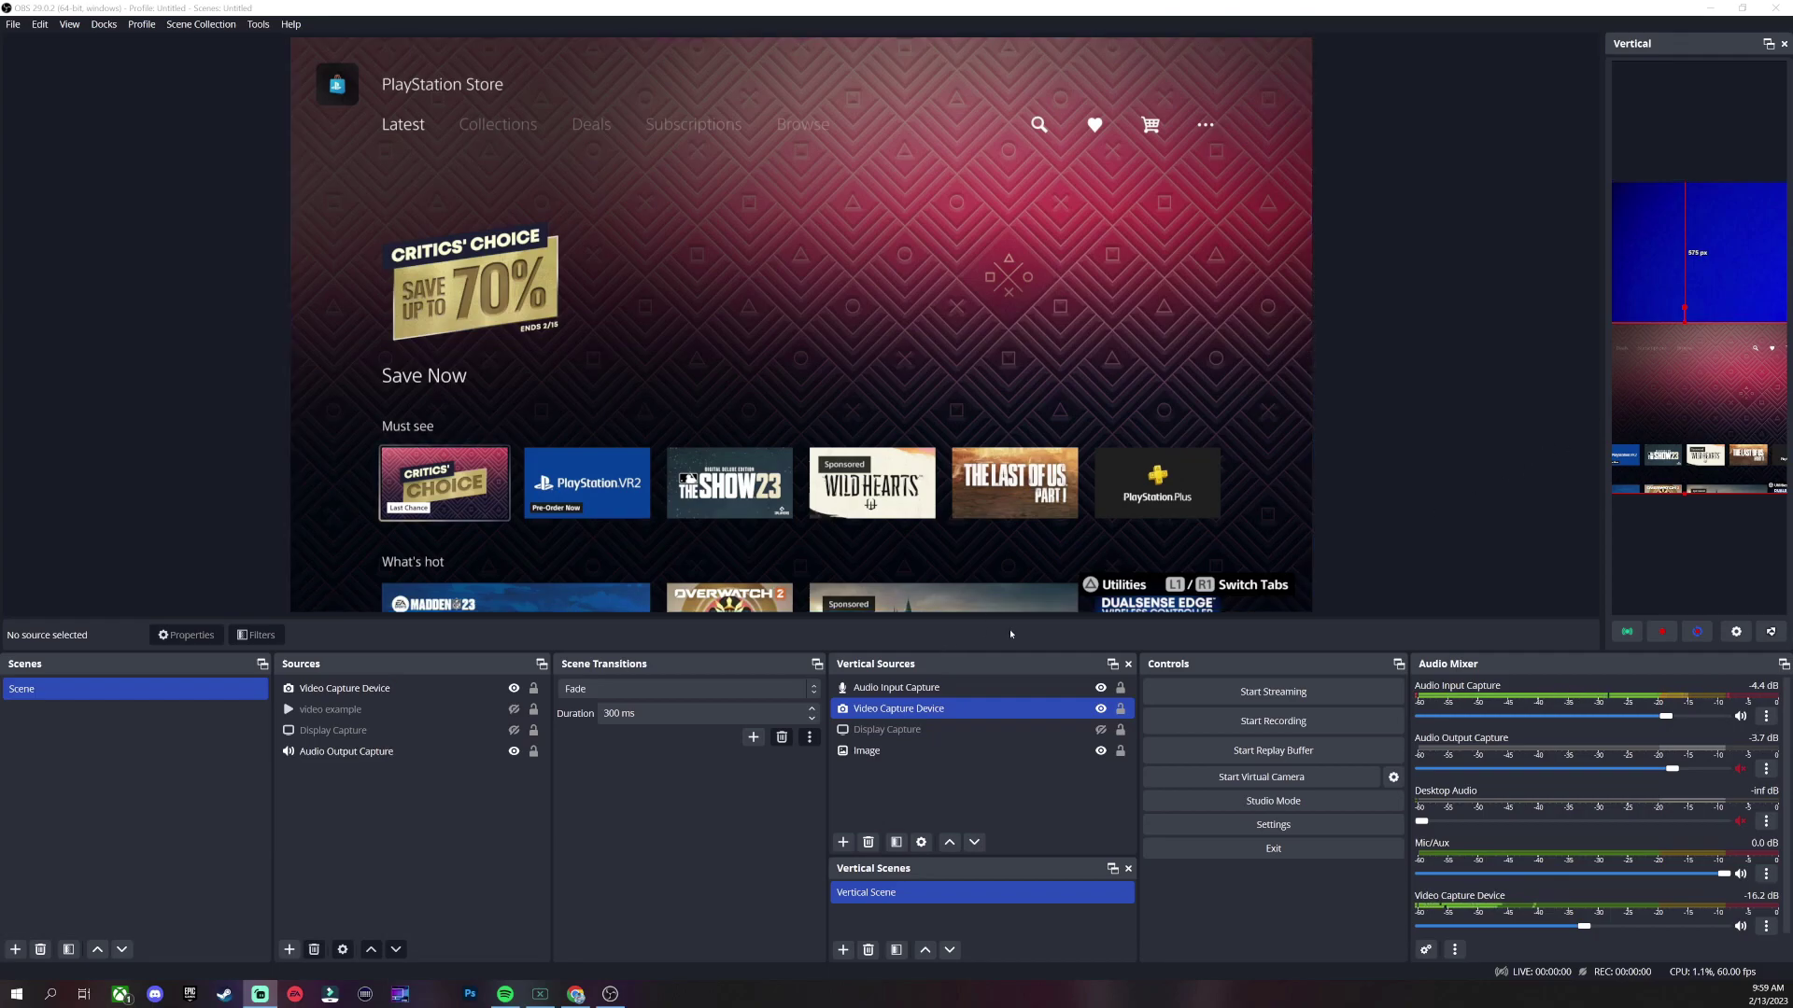
{"action": "mouse_move", "coordinate": [940, 666]}
{"action": "left_mouse_down"}
{"action": "mouse_move", "coordinate": [933, 649]}
{"action": "mouse_move", "coordinate": [952, 686]}
{"action": "left_mouse_up"}
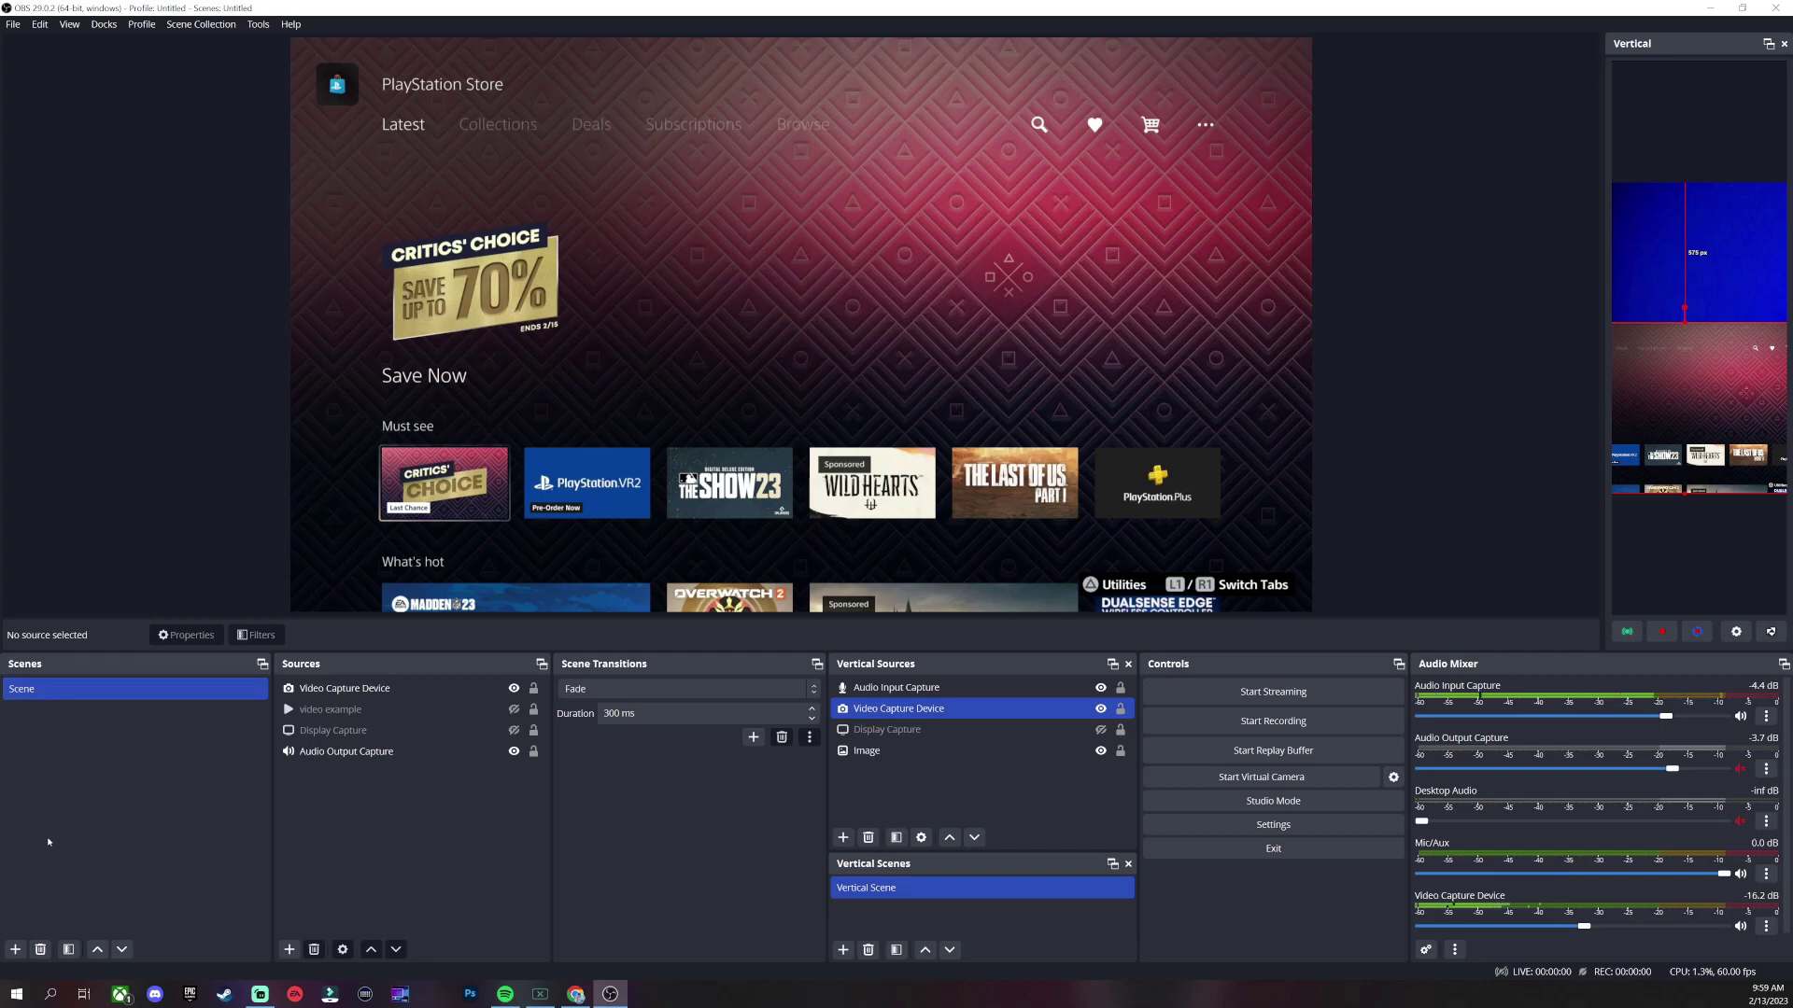
{"action": "left_click", "coordinate": [340, 729]}
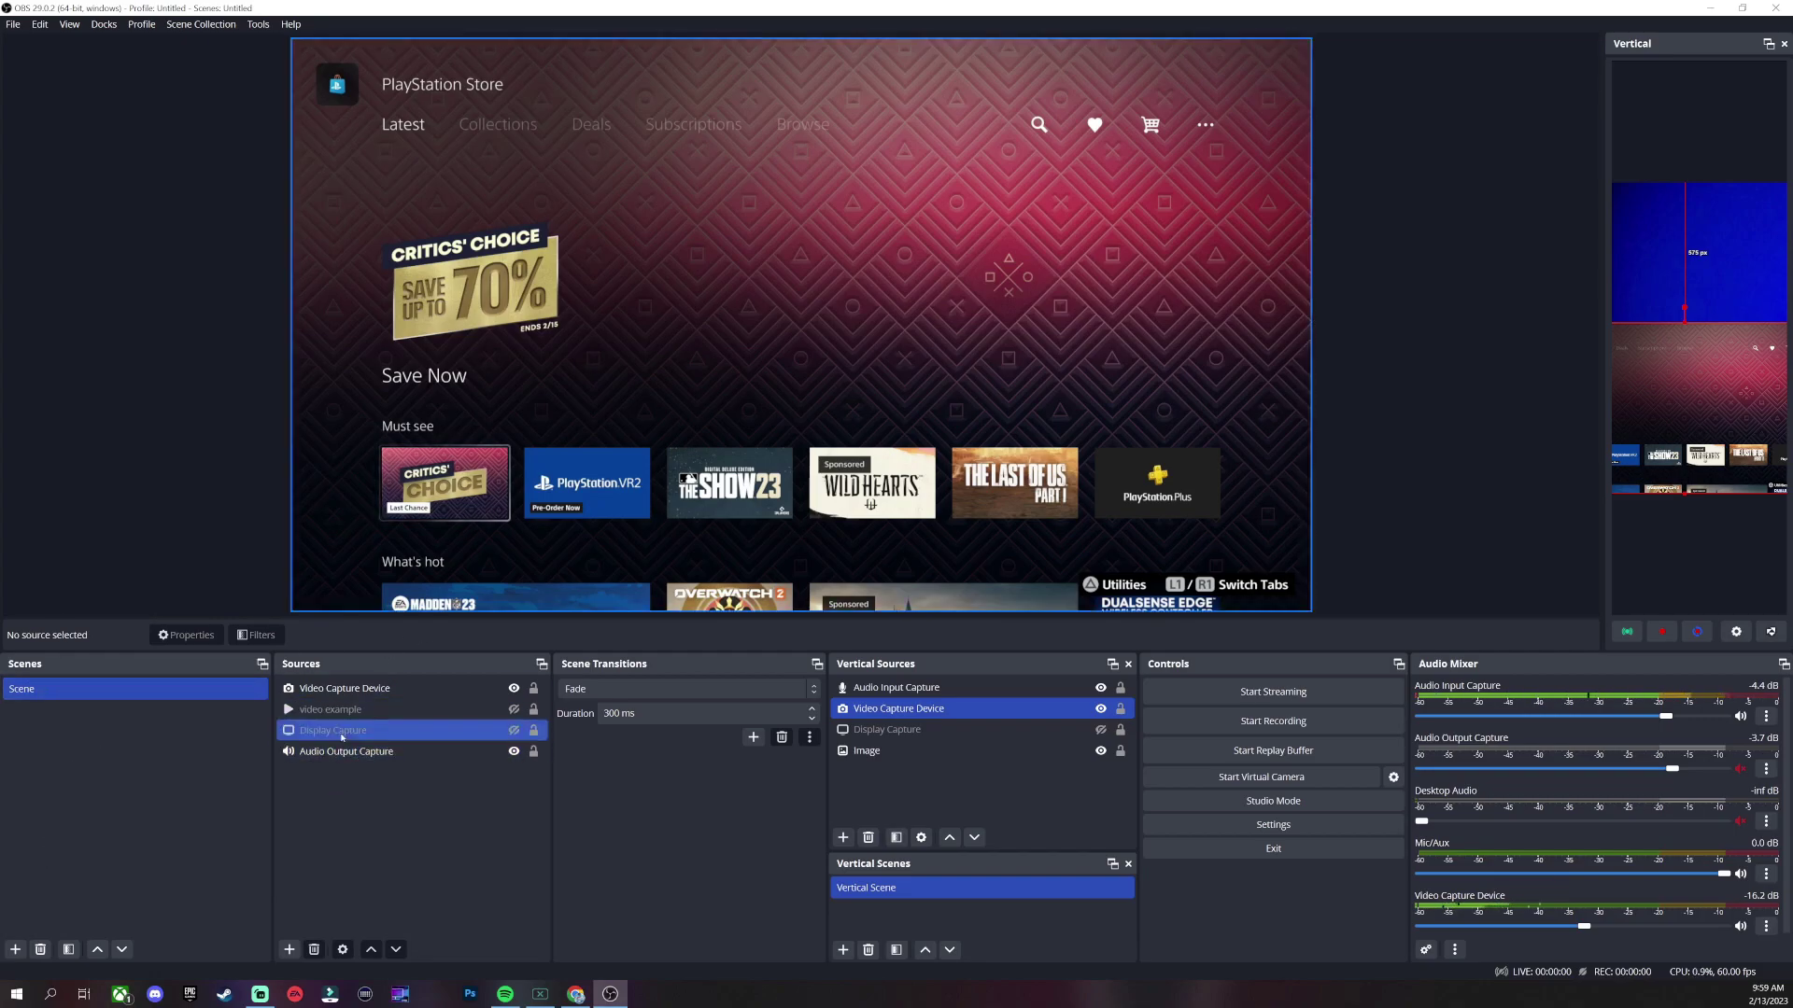
{"action": "left_click", "coordinate": [339, 784]}
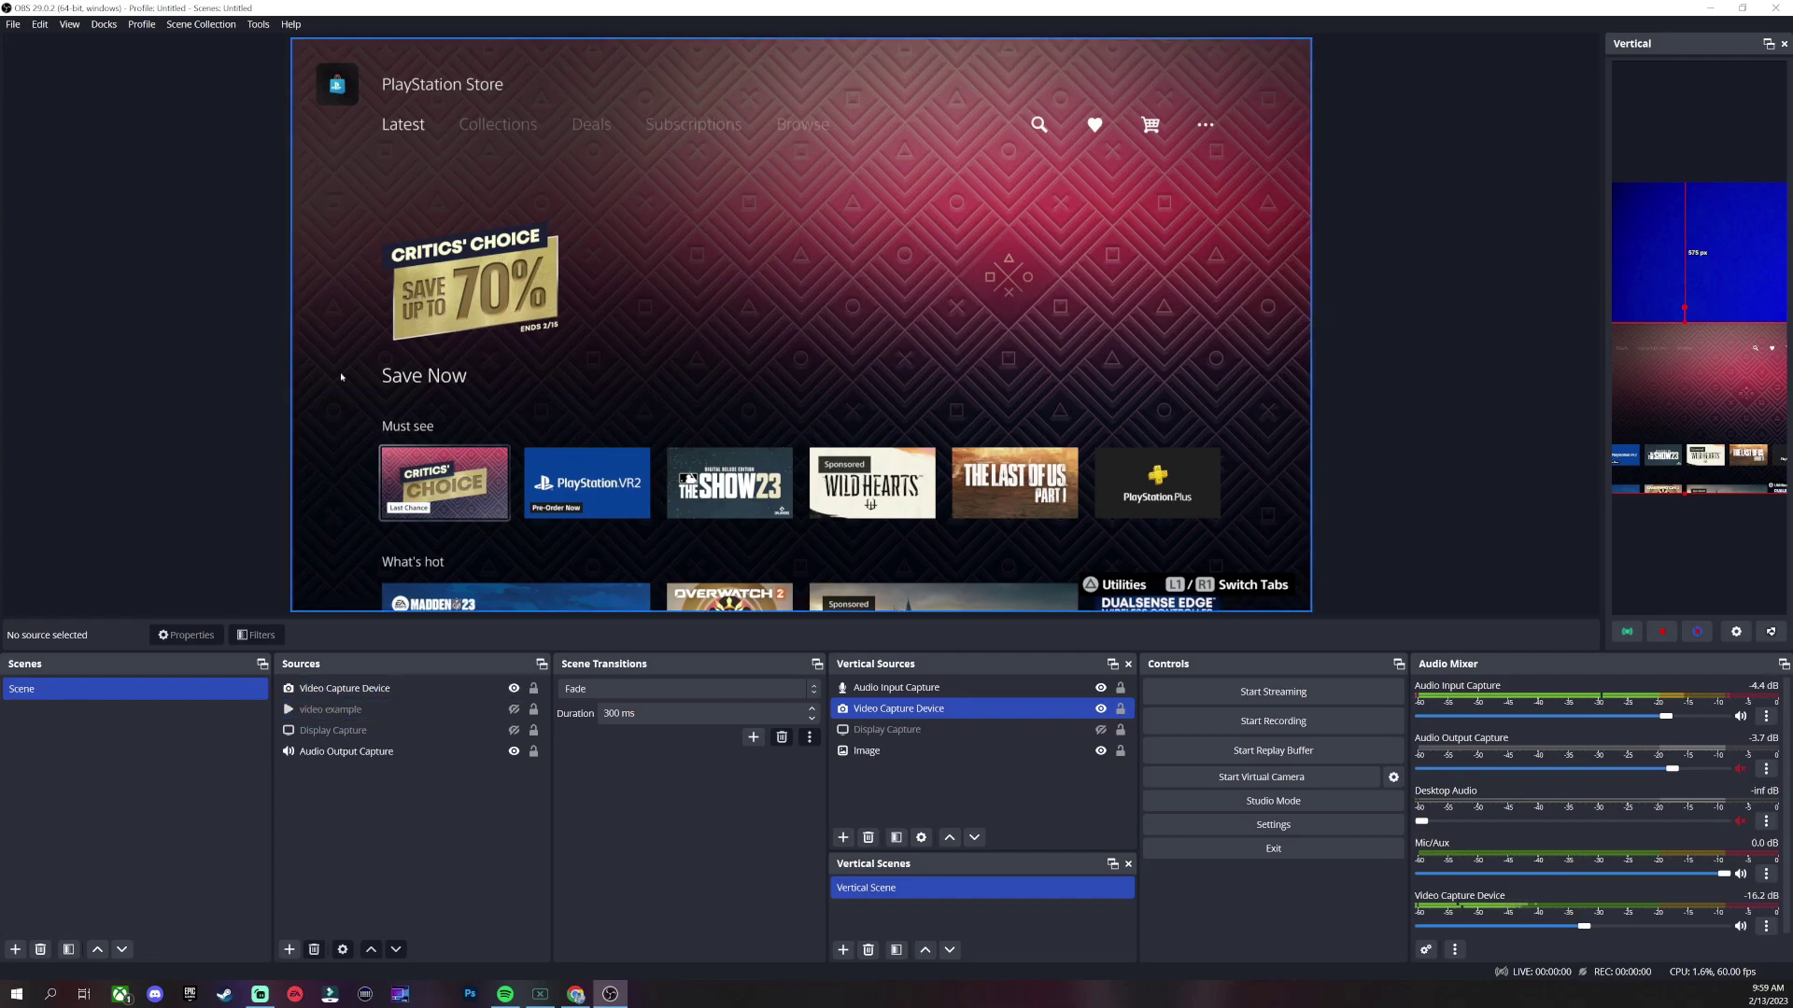
{"action": "left_click", "coordinate": [883, 690], "text": "ctrl"}
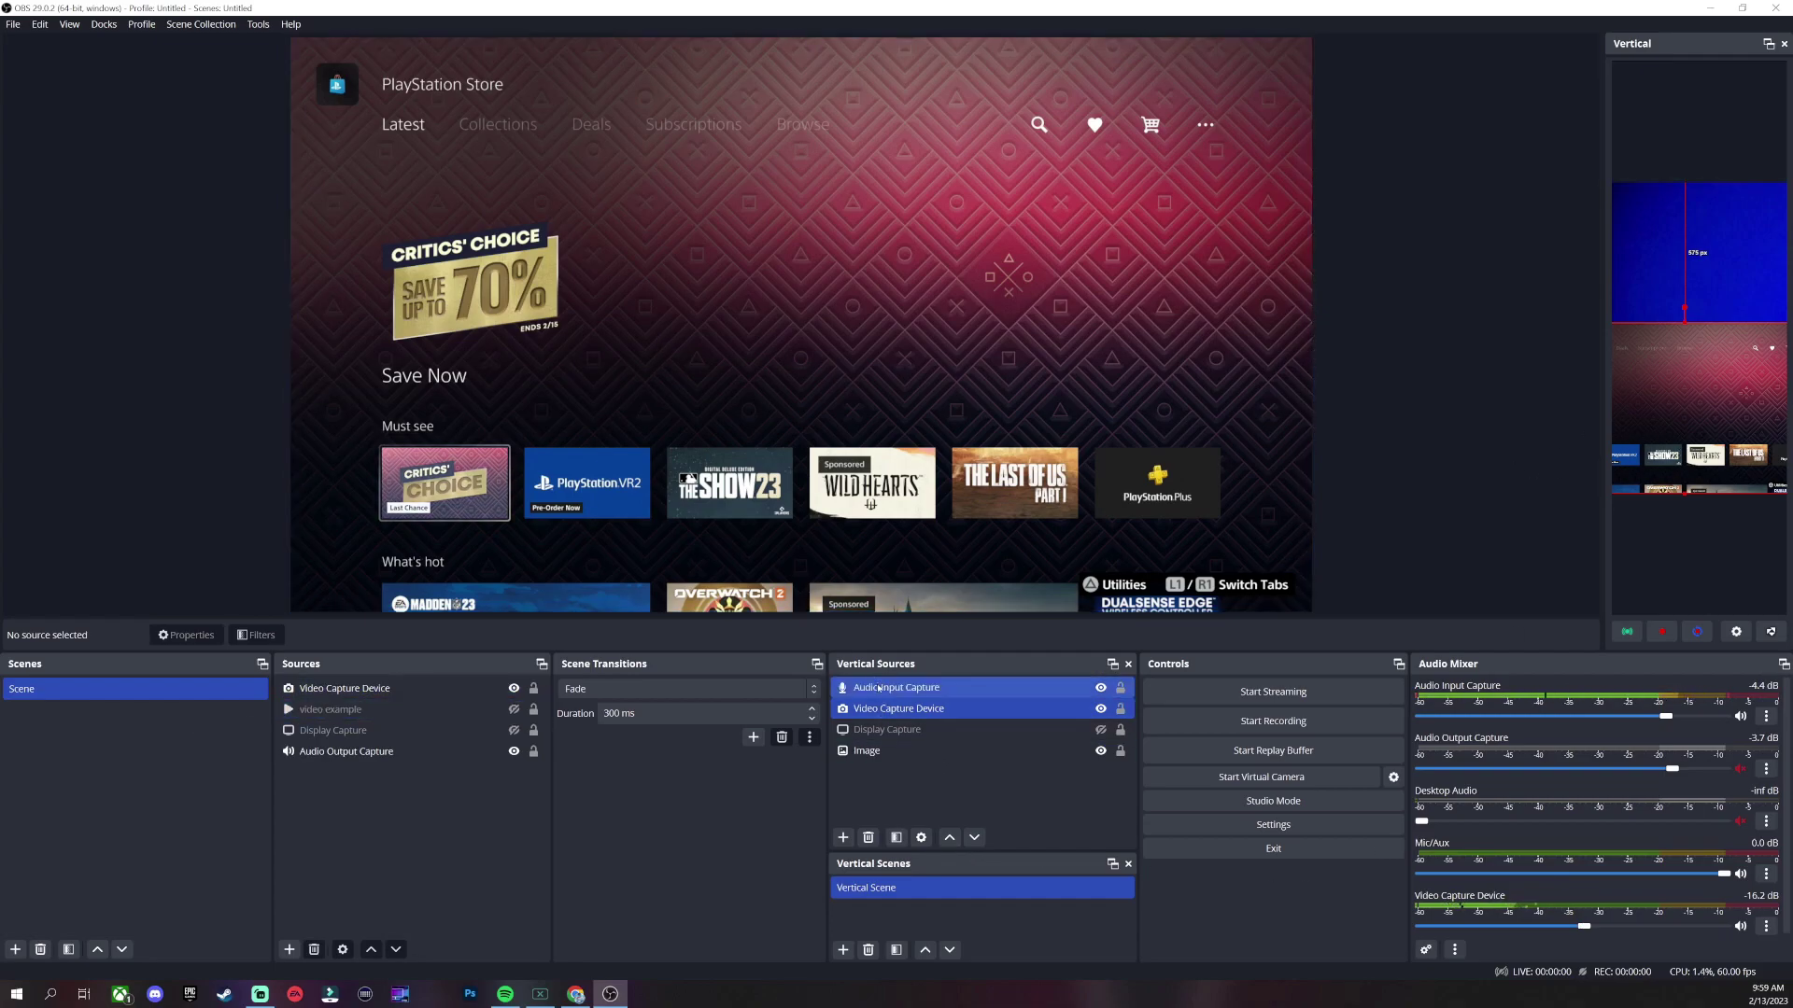
{"action": "left_click", "coordinate": [869, 750], "text": "ctrl"}
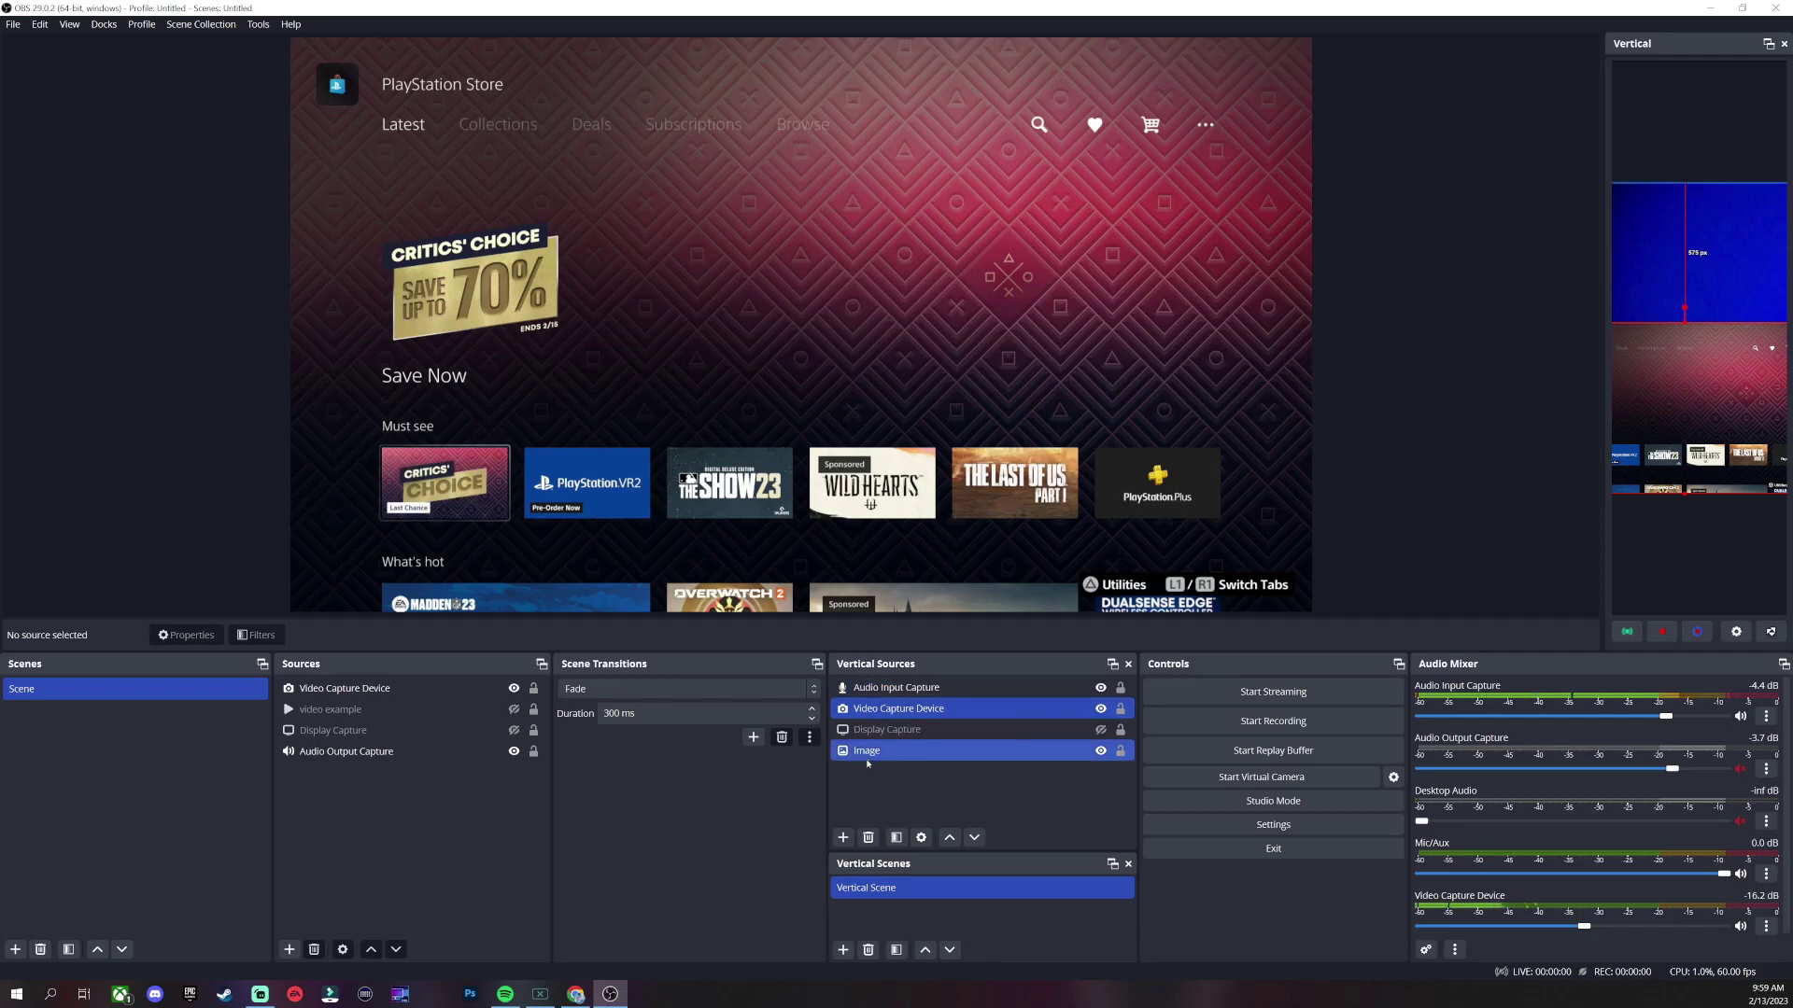
{"action": "left_click", "coordinate": [867, 754], "text": "ctrl"}
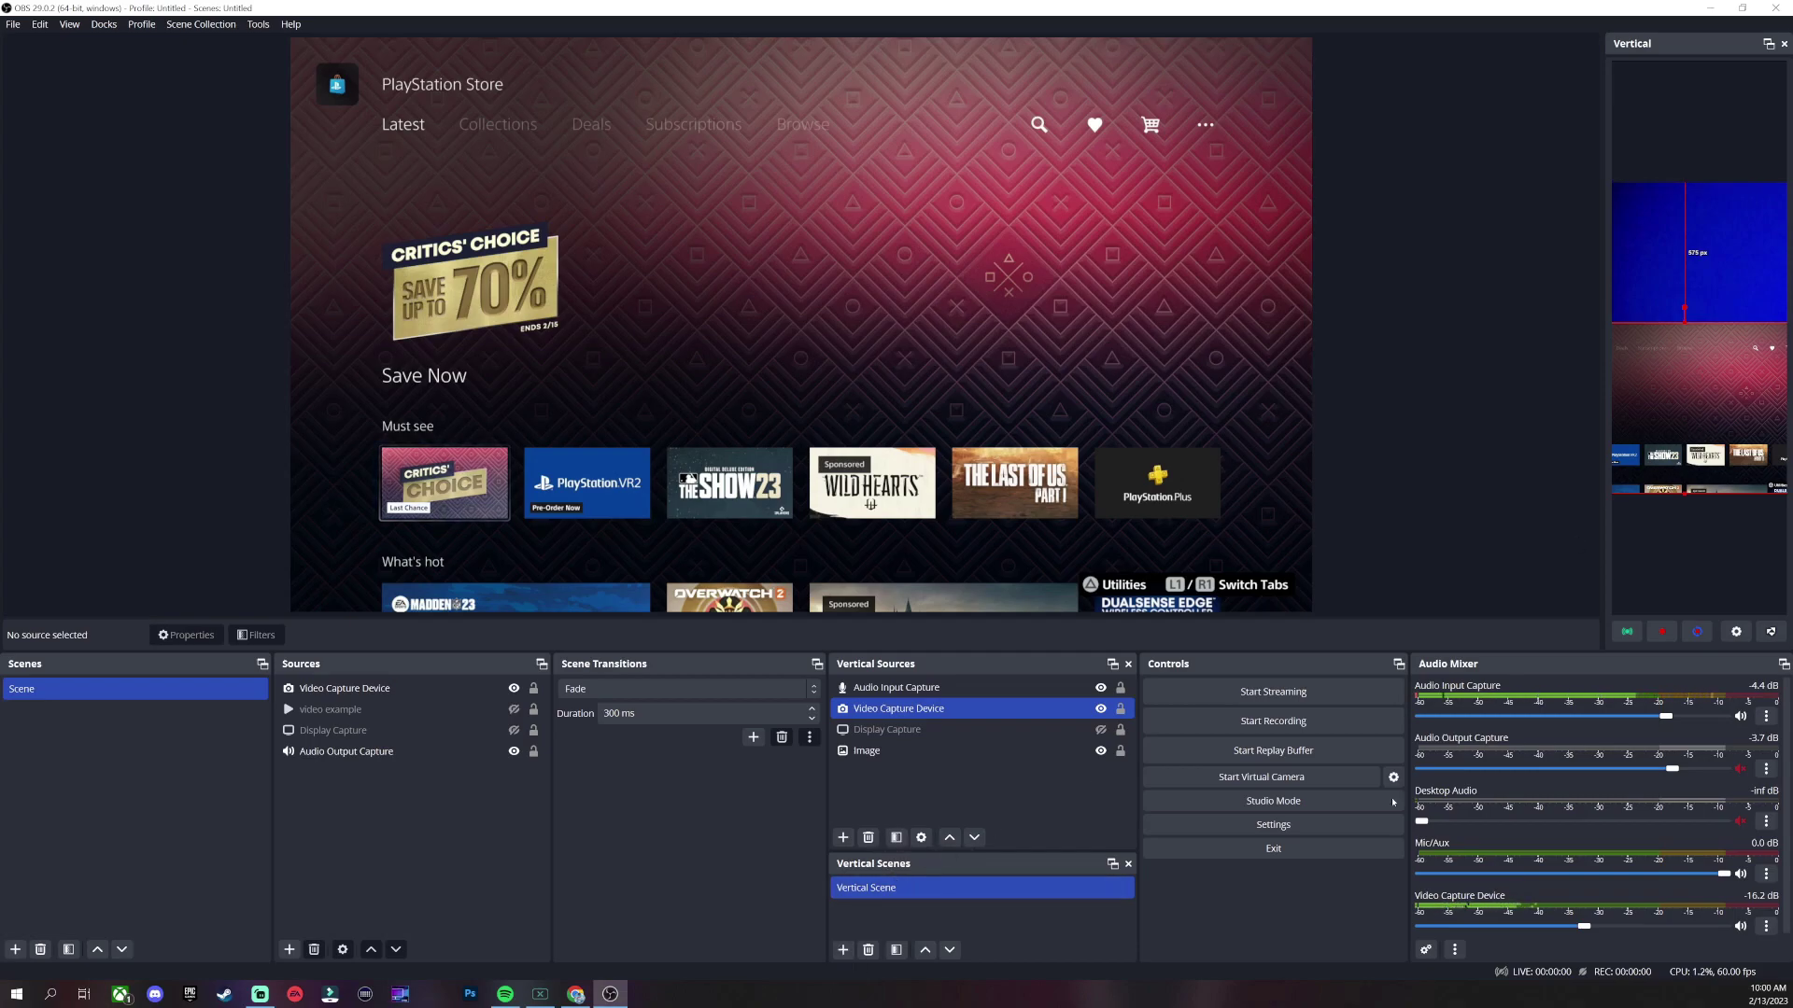
{"action": "left_click", "coordinate": [944, 888]}
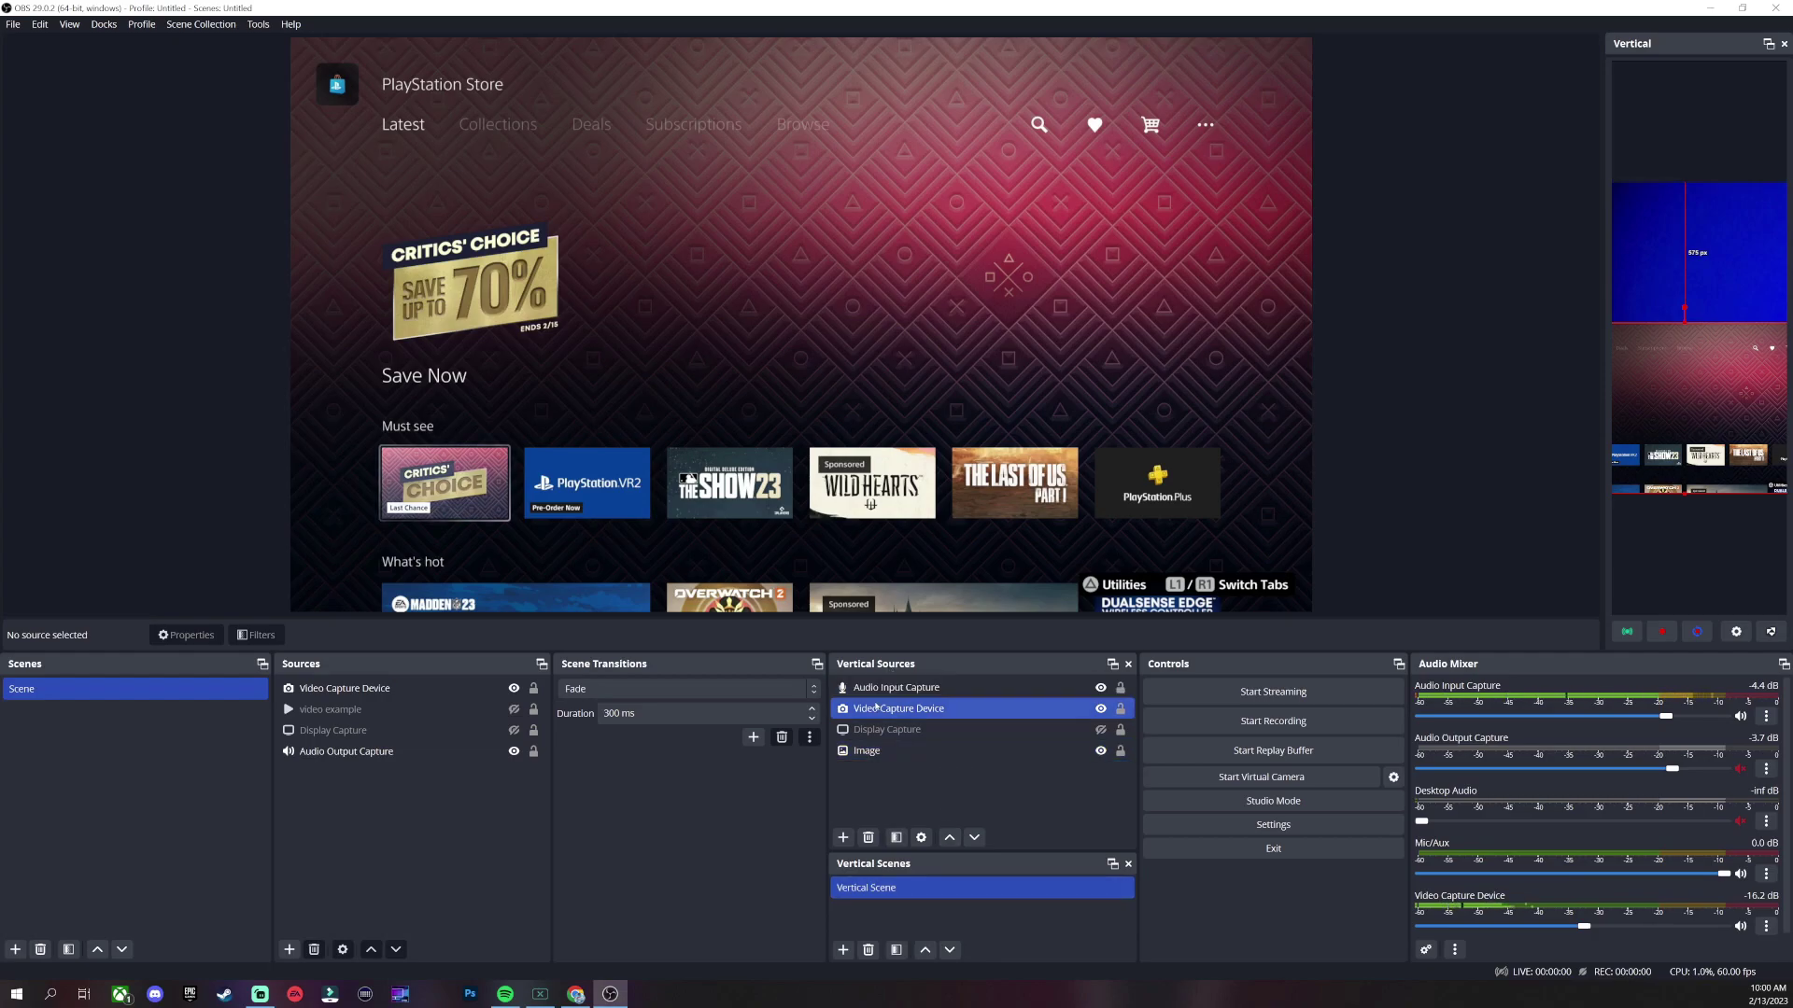
{"action": "left_click", "coordinate": [938, 688]}
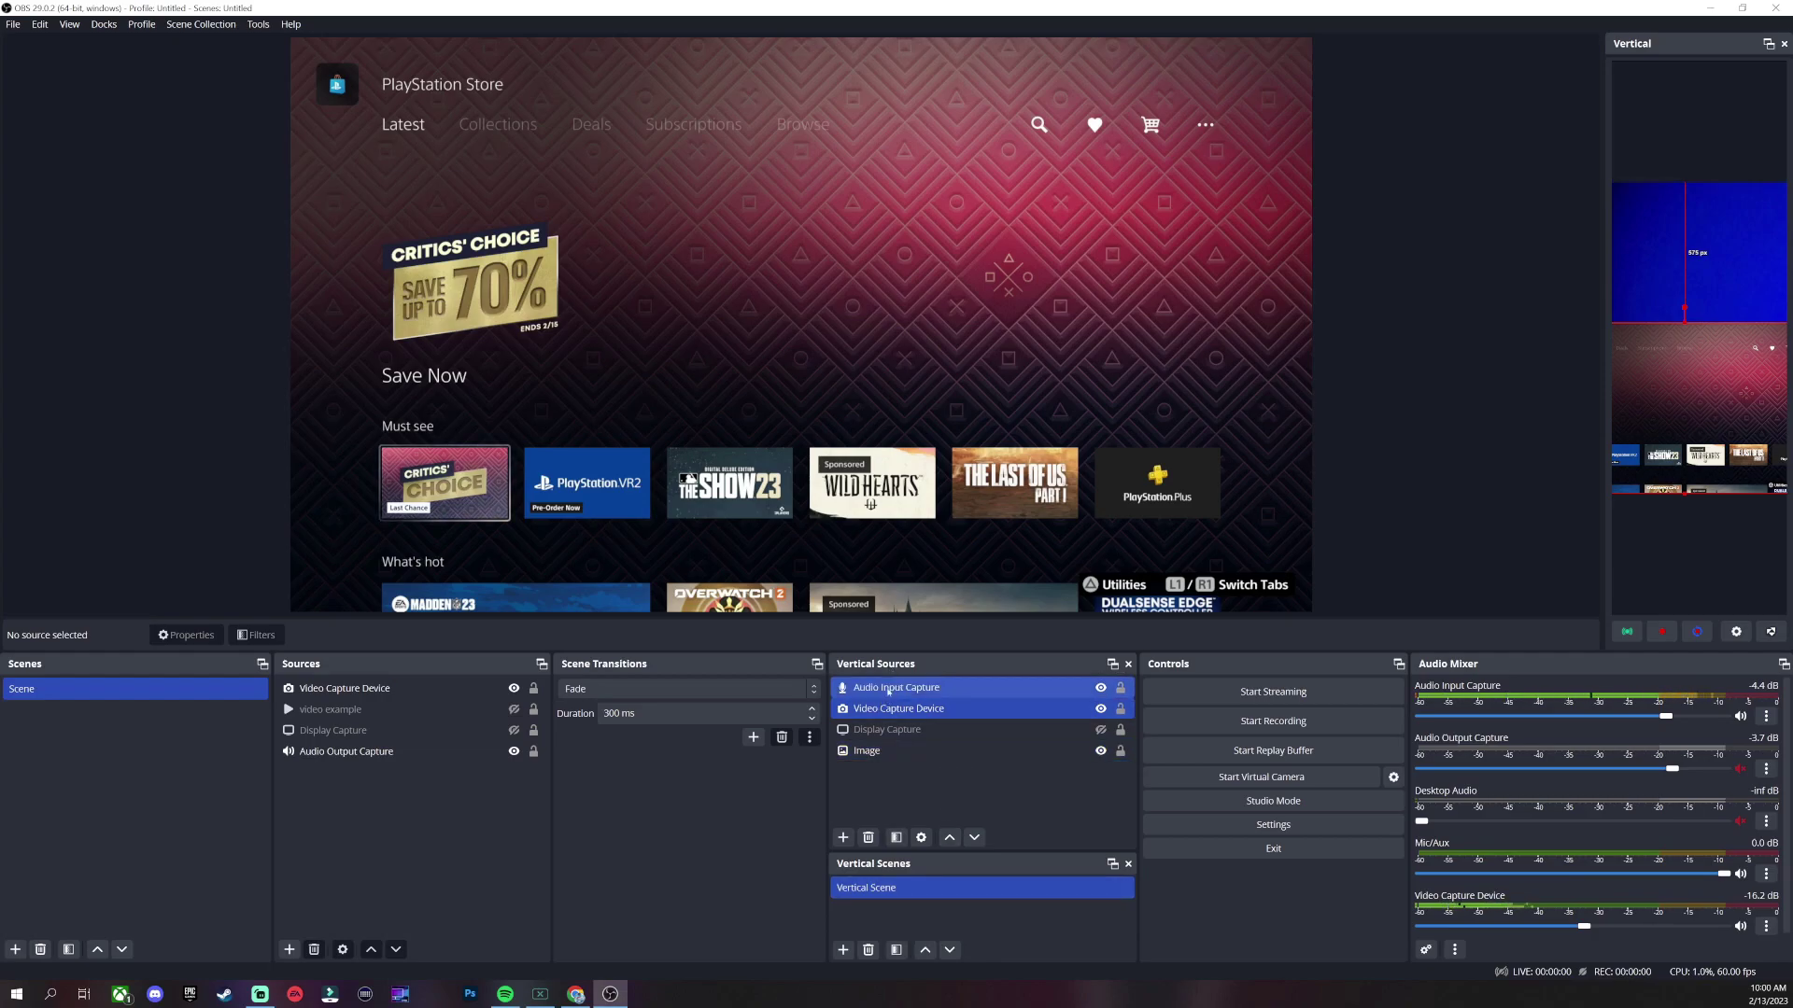
Browse the vertical Add Source list and new-scene prompt, cancelling both without adding anything
{"action": "left_click", "coordinate": [843, 838]}
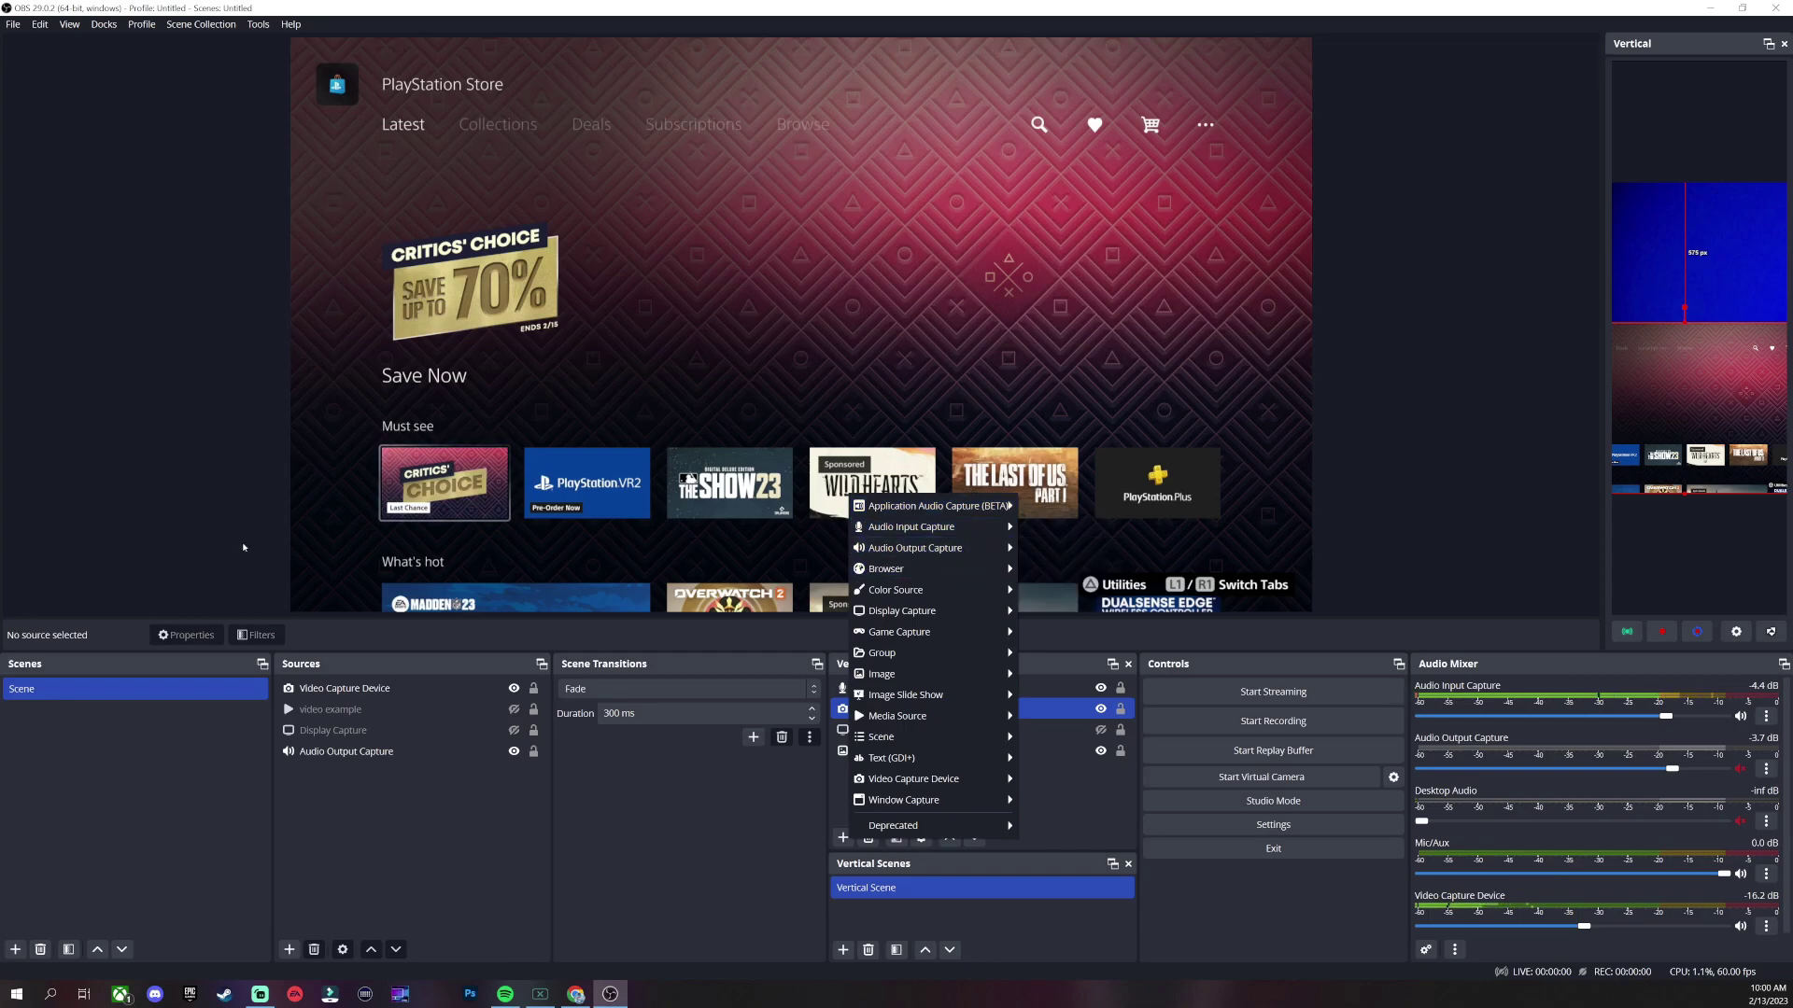
{"action": "left_click", "coordinate": [882, 739]}
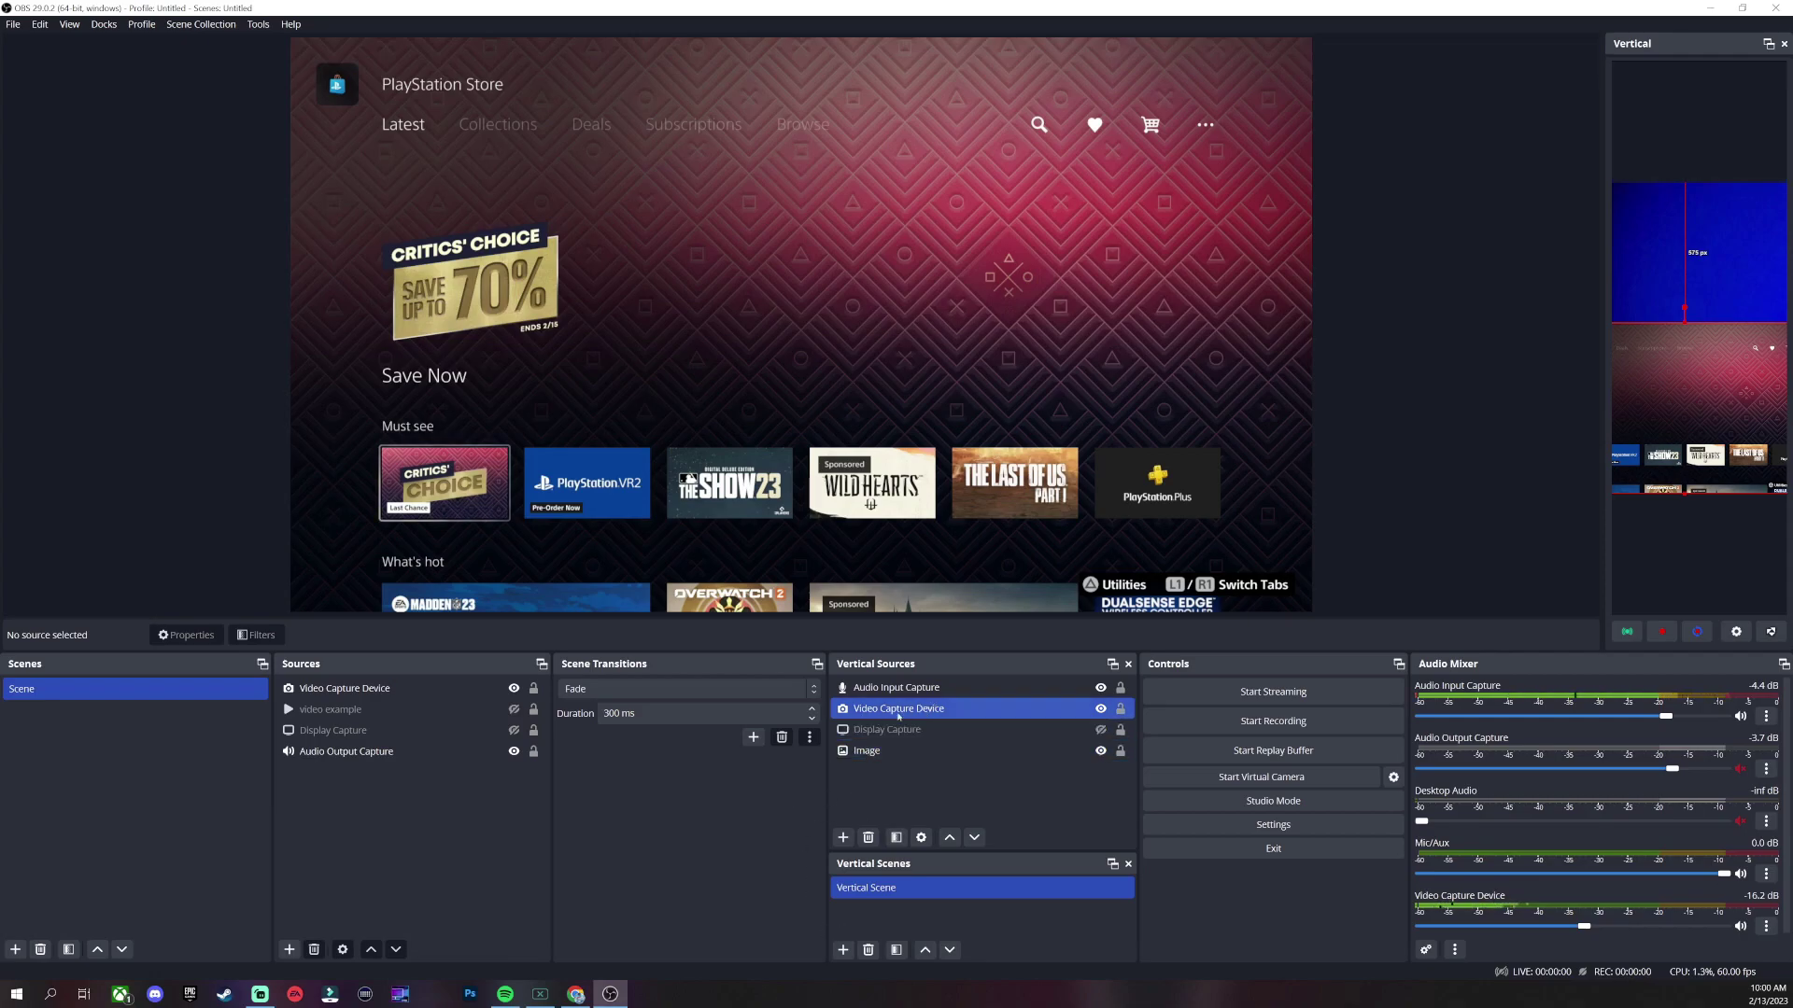
{"action": "left_click", "coordinate": [841, 949]}
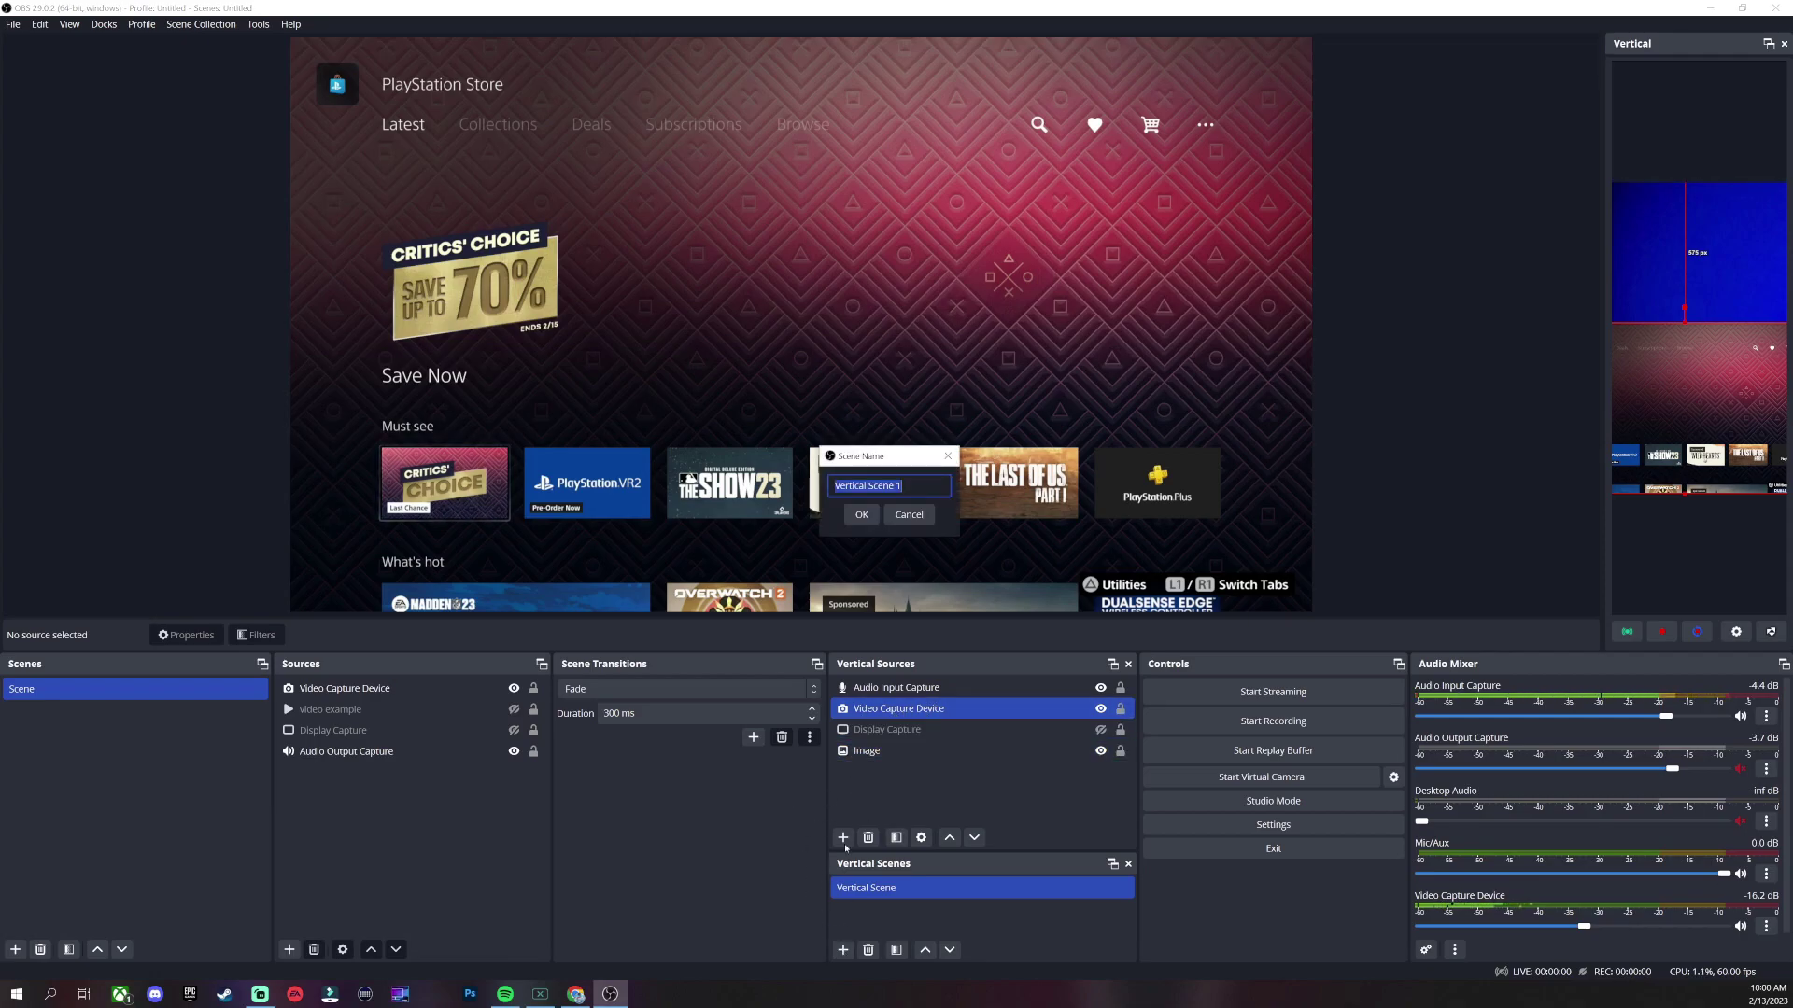
{"action": "left_click", "coordinate": [909, 515]}
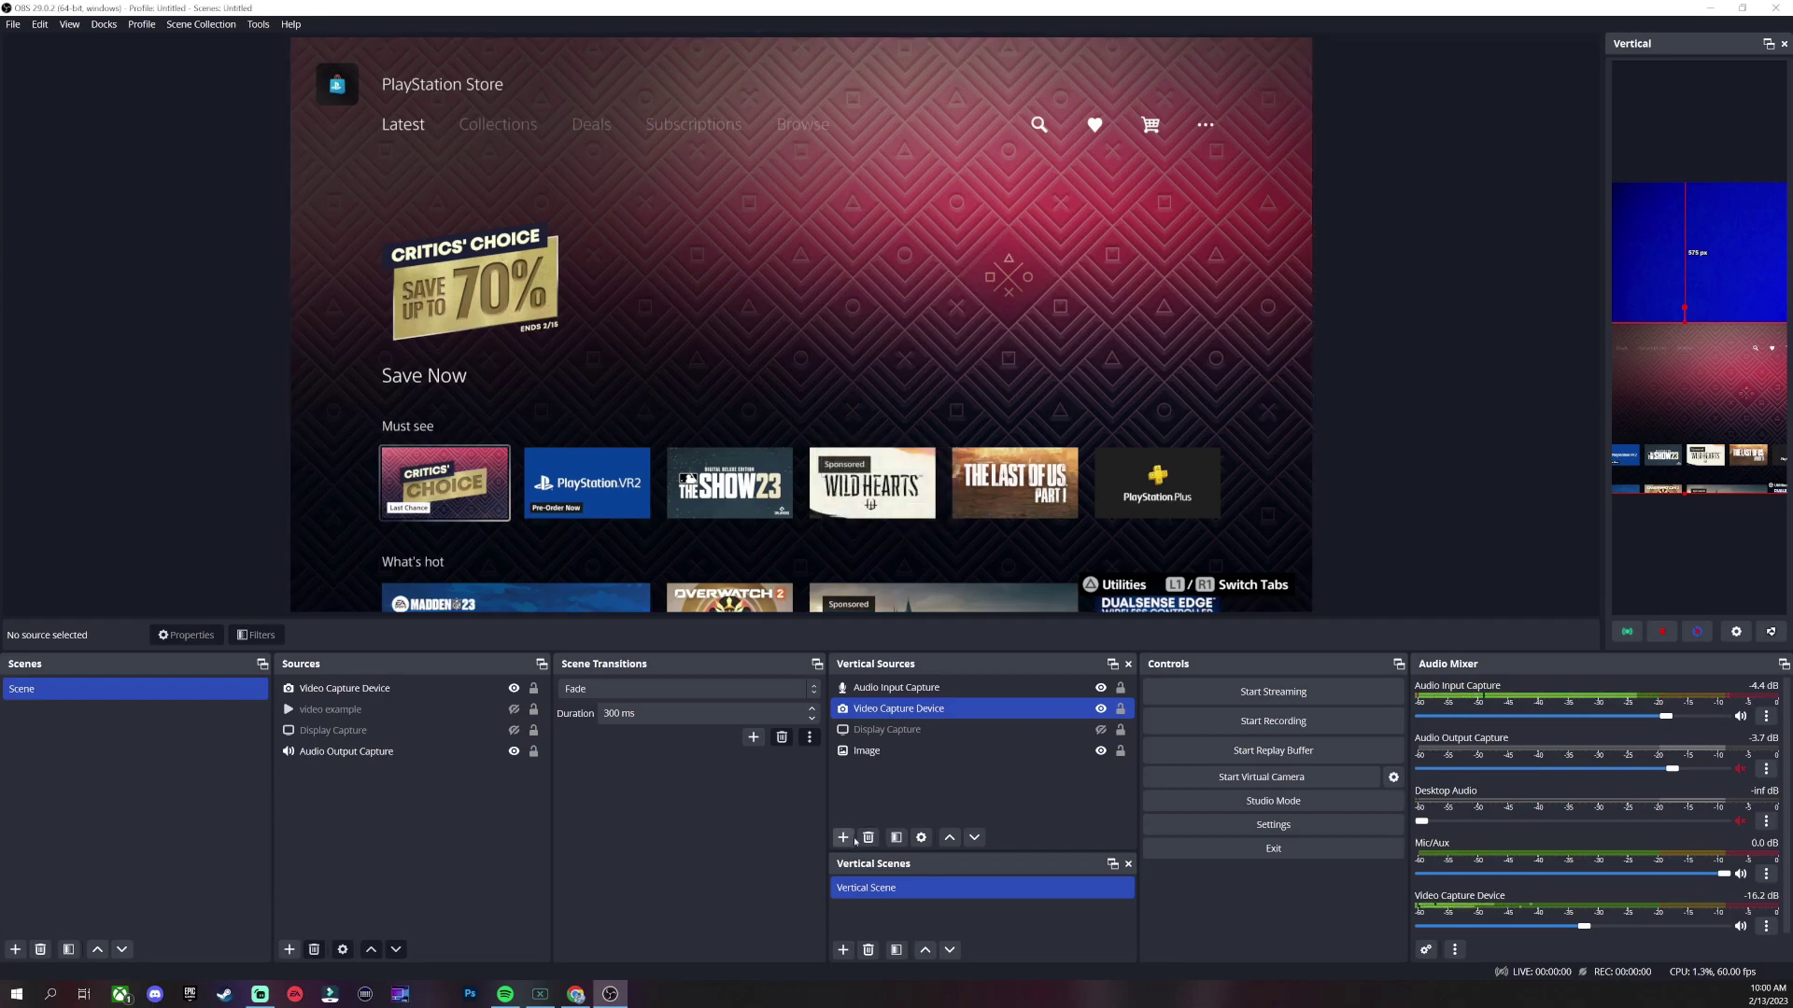
{"action": "left_click", "coordinate": [840, 838]}
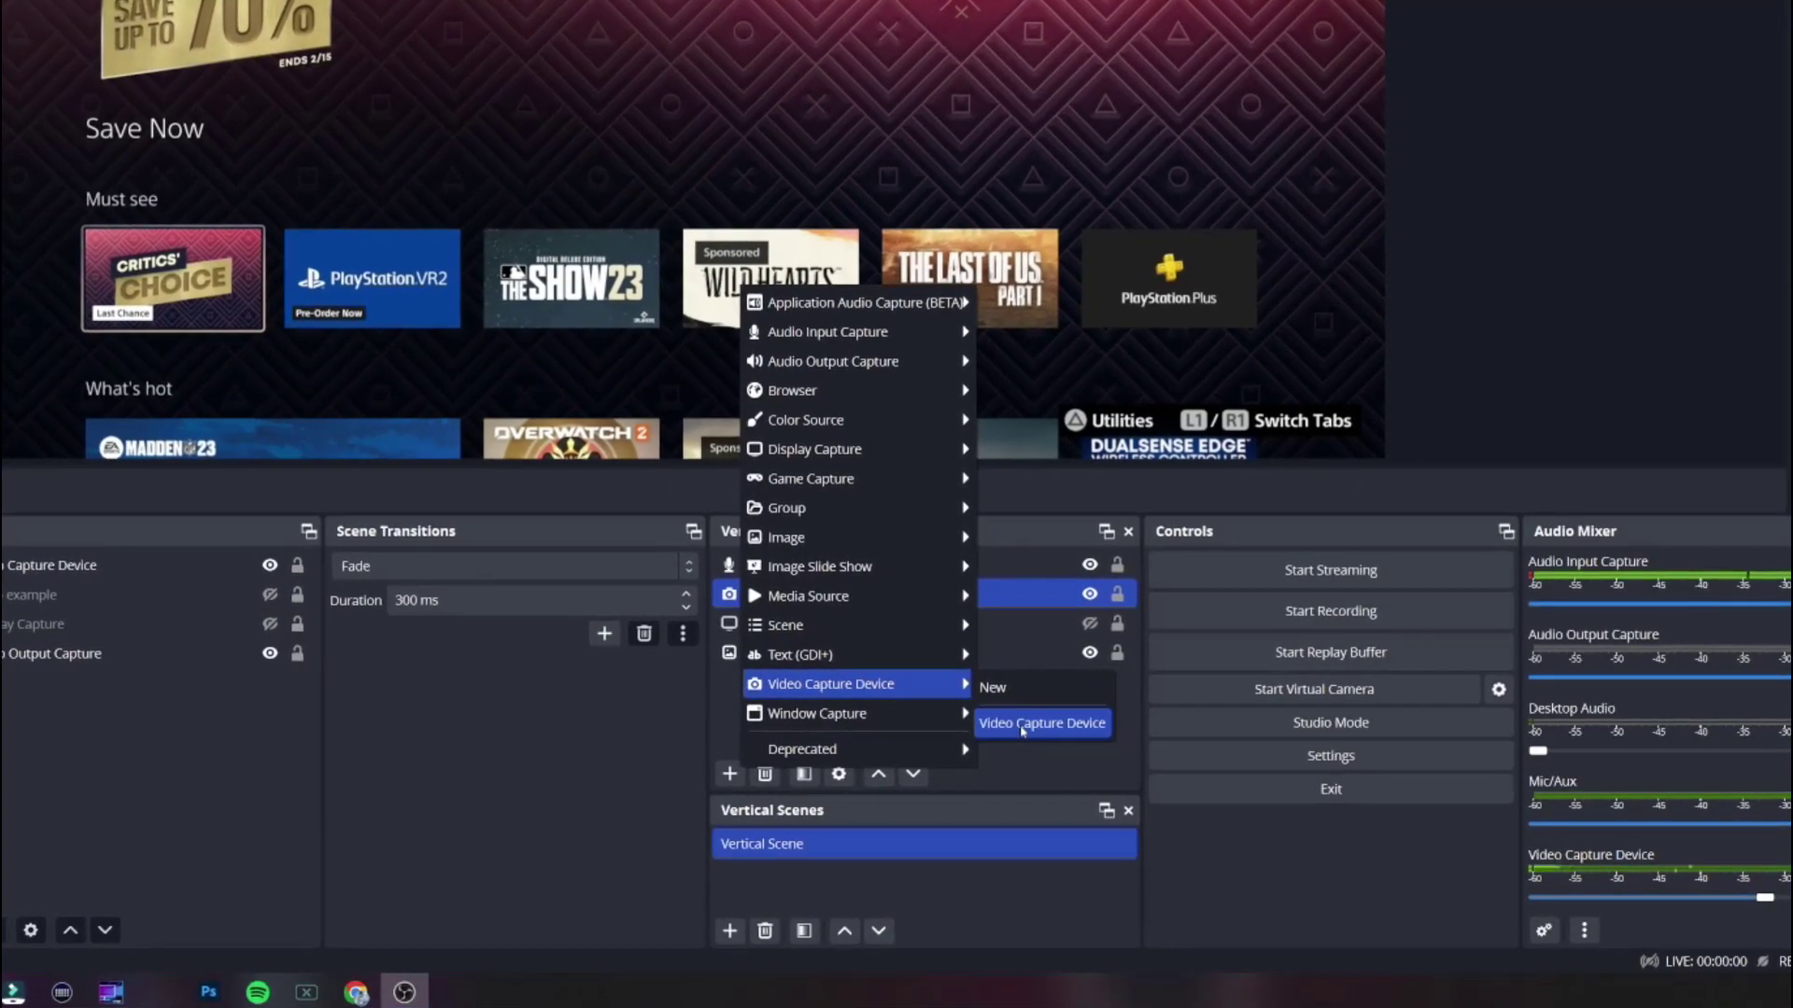
{"action": "mouse_move", "coordinate": [793, 441]}
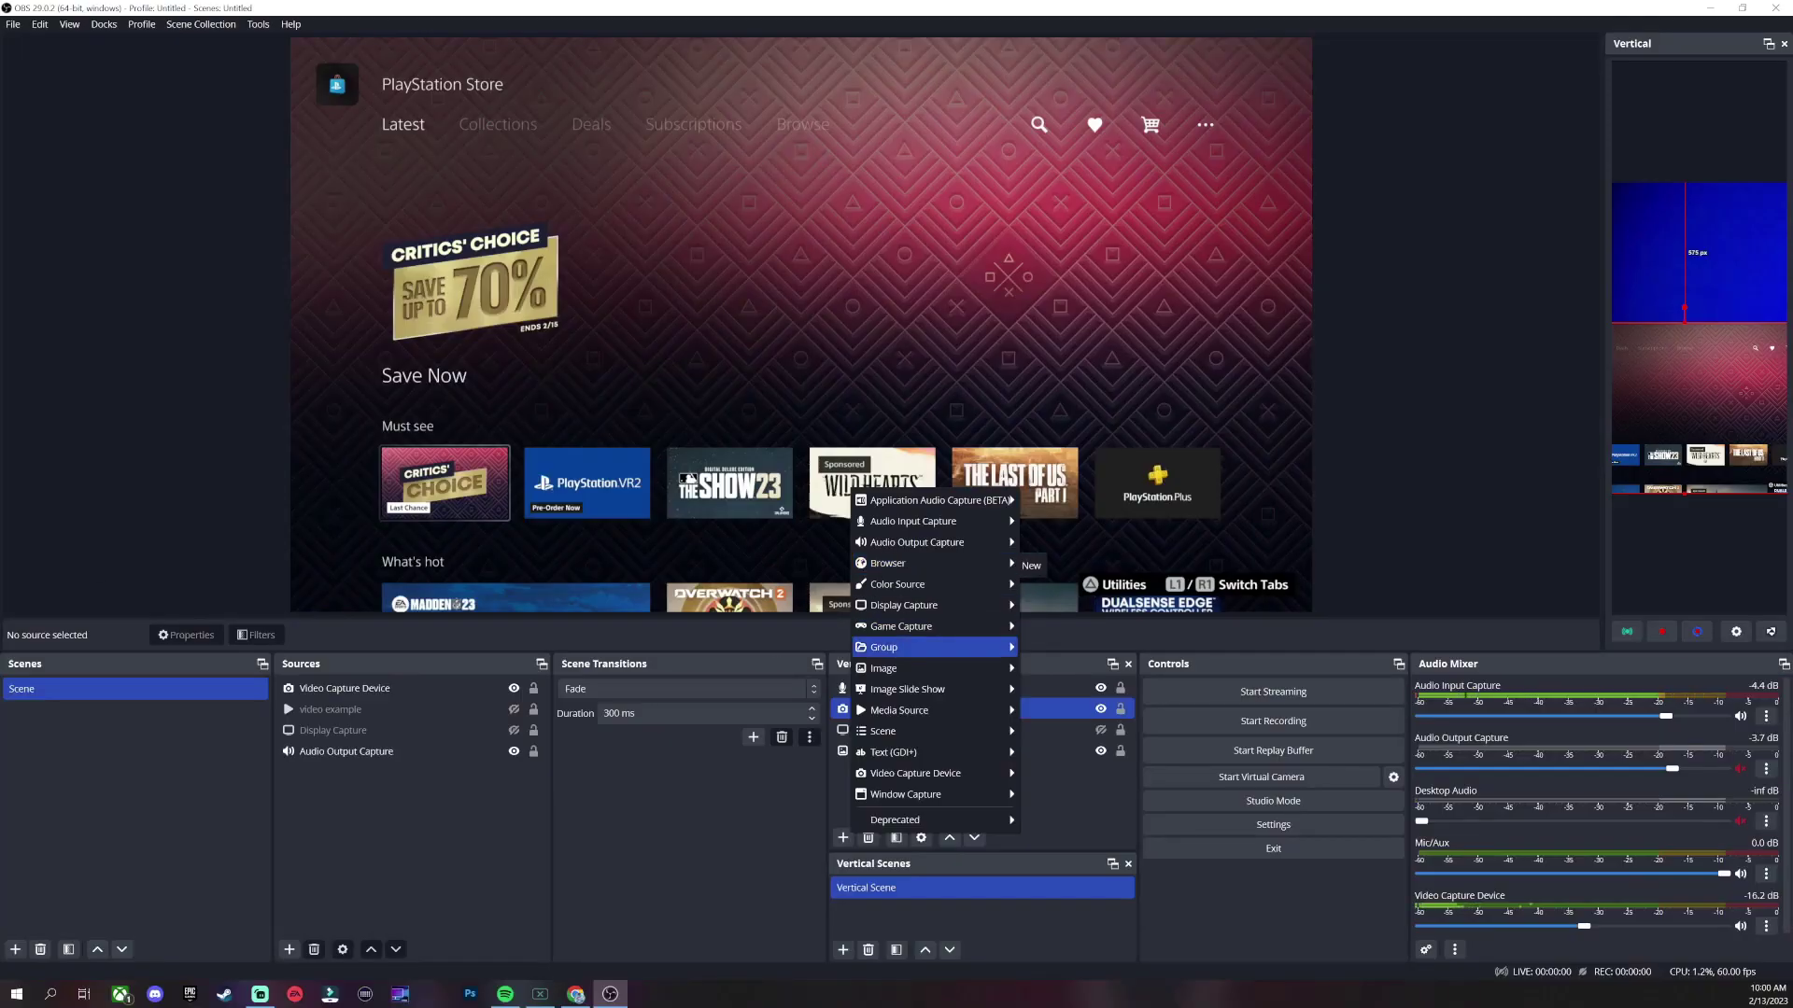
{"action": "key", "text": "Escape"}
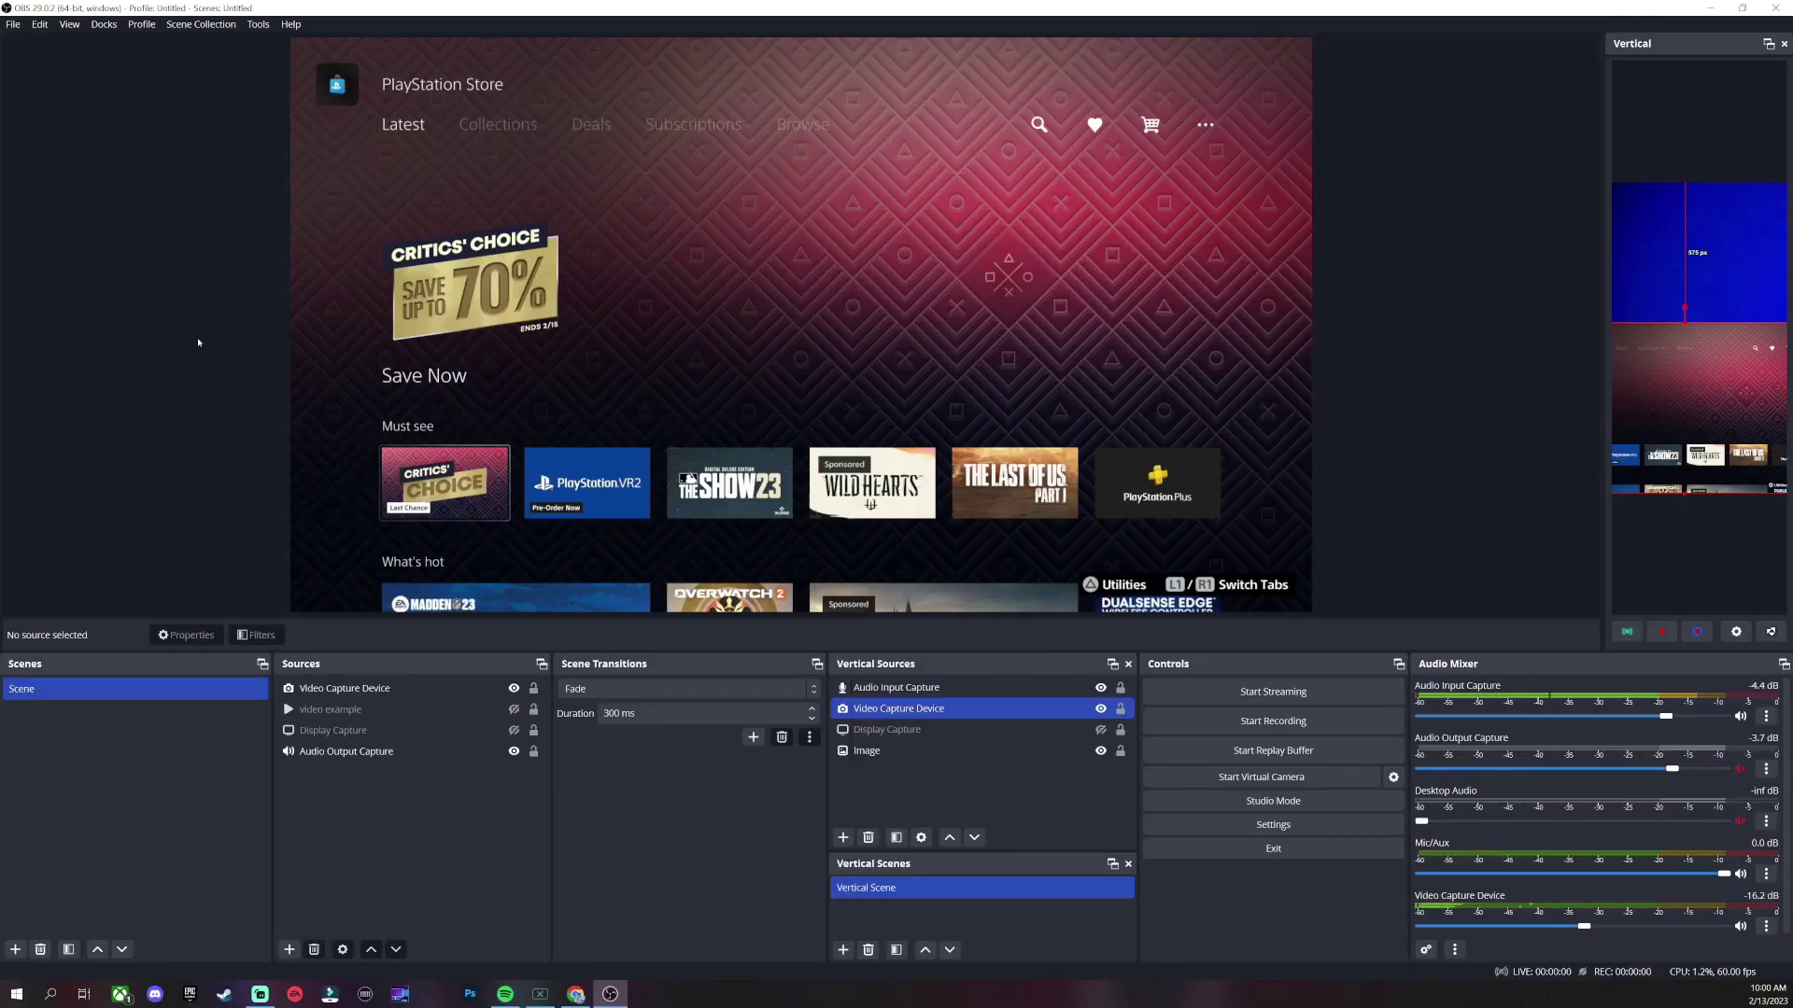
{"action": "left_click", "coordinate": [448, 417]}
{"action": "left_click", "coordinate": [431, 709]}
{"action": "left_click", "coordinate": [487, 689]}
{"action": "left_click", "coordinate": [515, 690]}
{"action": "left_click", "coordinate": [1101, 758]}
{"action": "left_click", "coordinate": [1100, 752]}
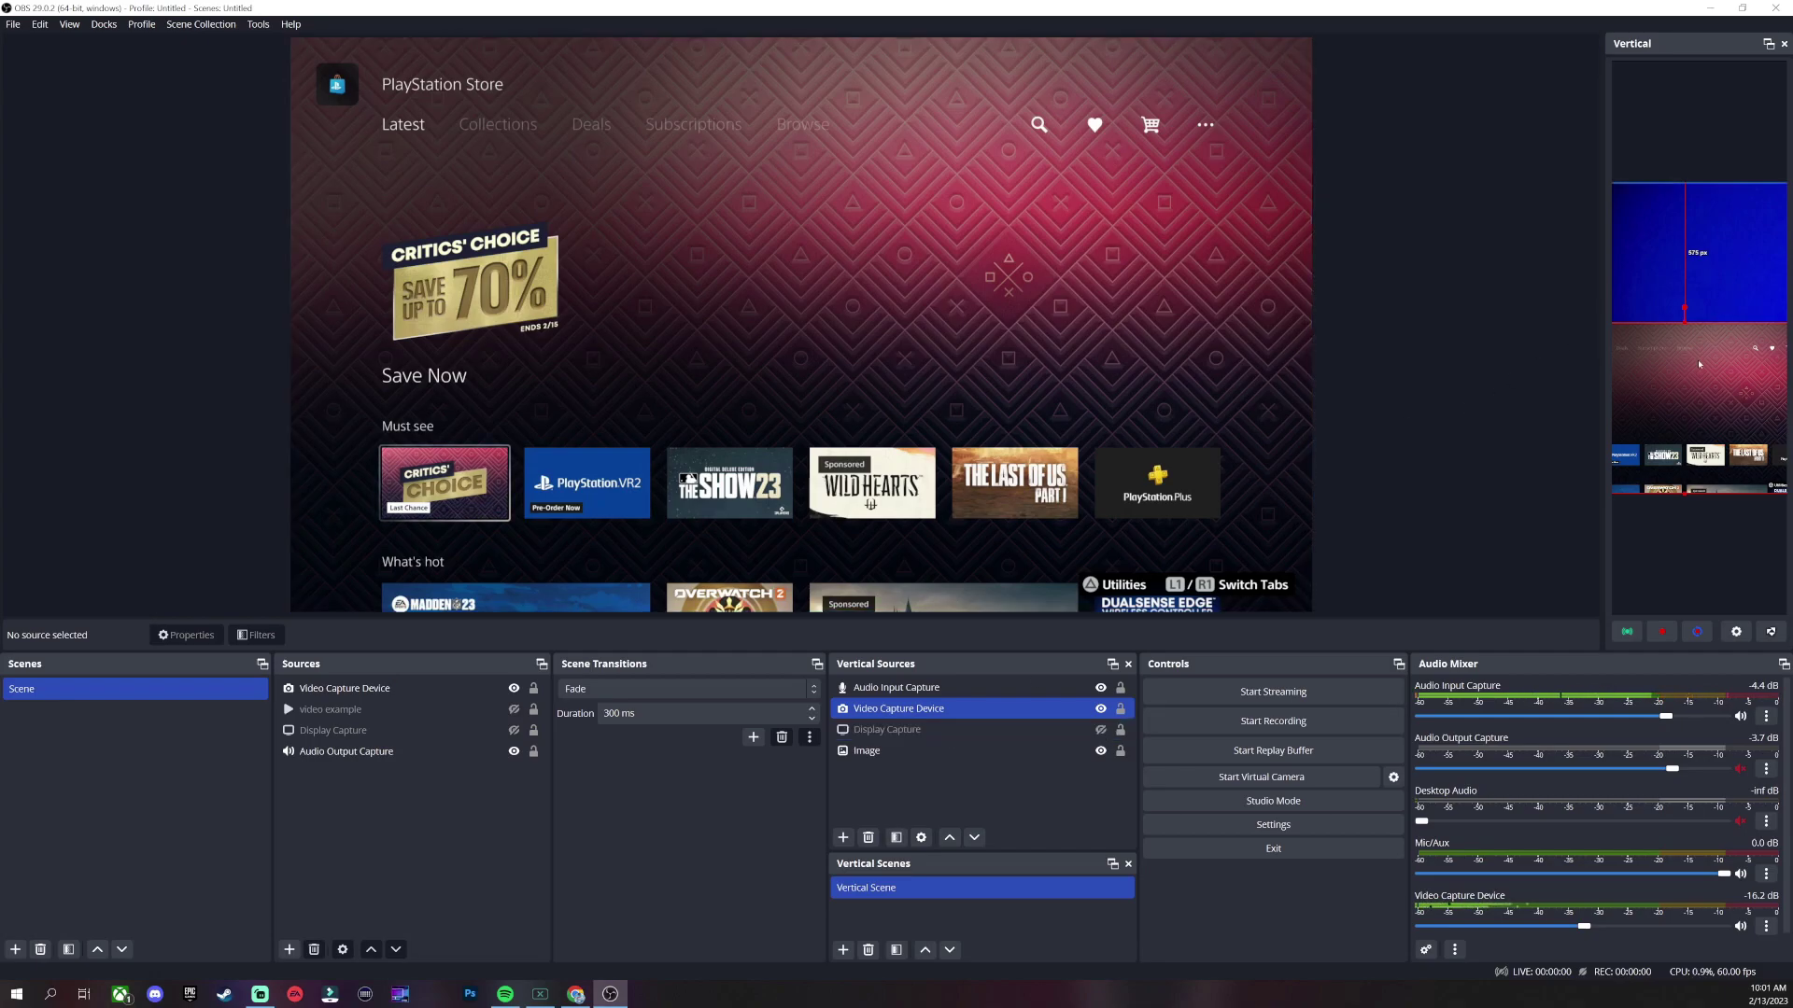
Center the PS5 capture vertically, shrink it, and bring up the 720x1280 Vertical Settings
{"action": "right_click", "coordinate": [1706, 393]}
{"action": "mouse_move", "coordinate": [1725, 558]}
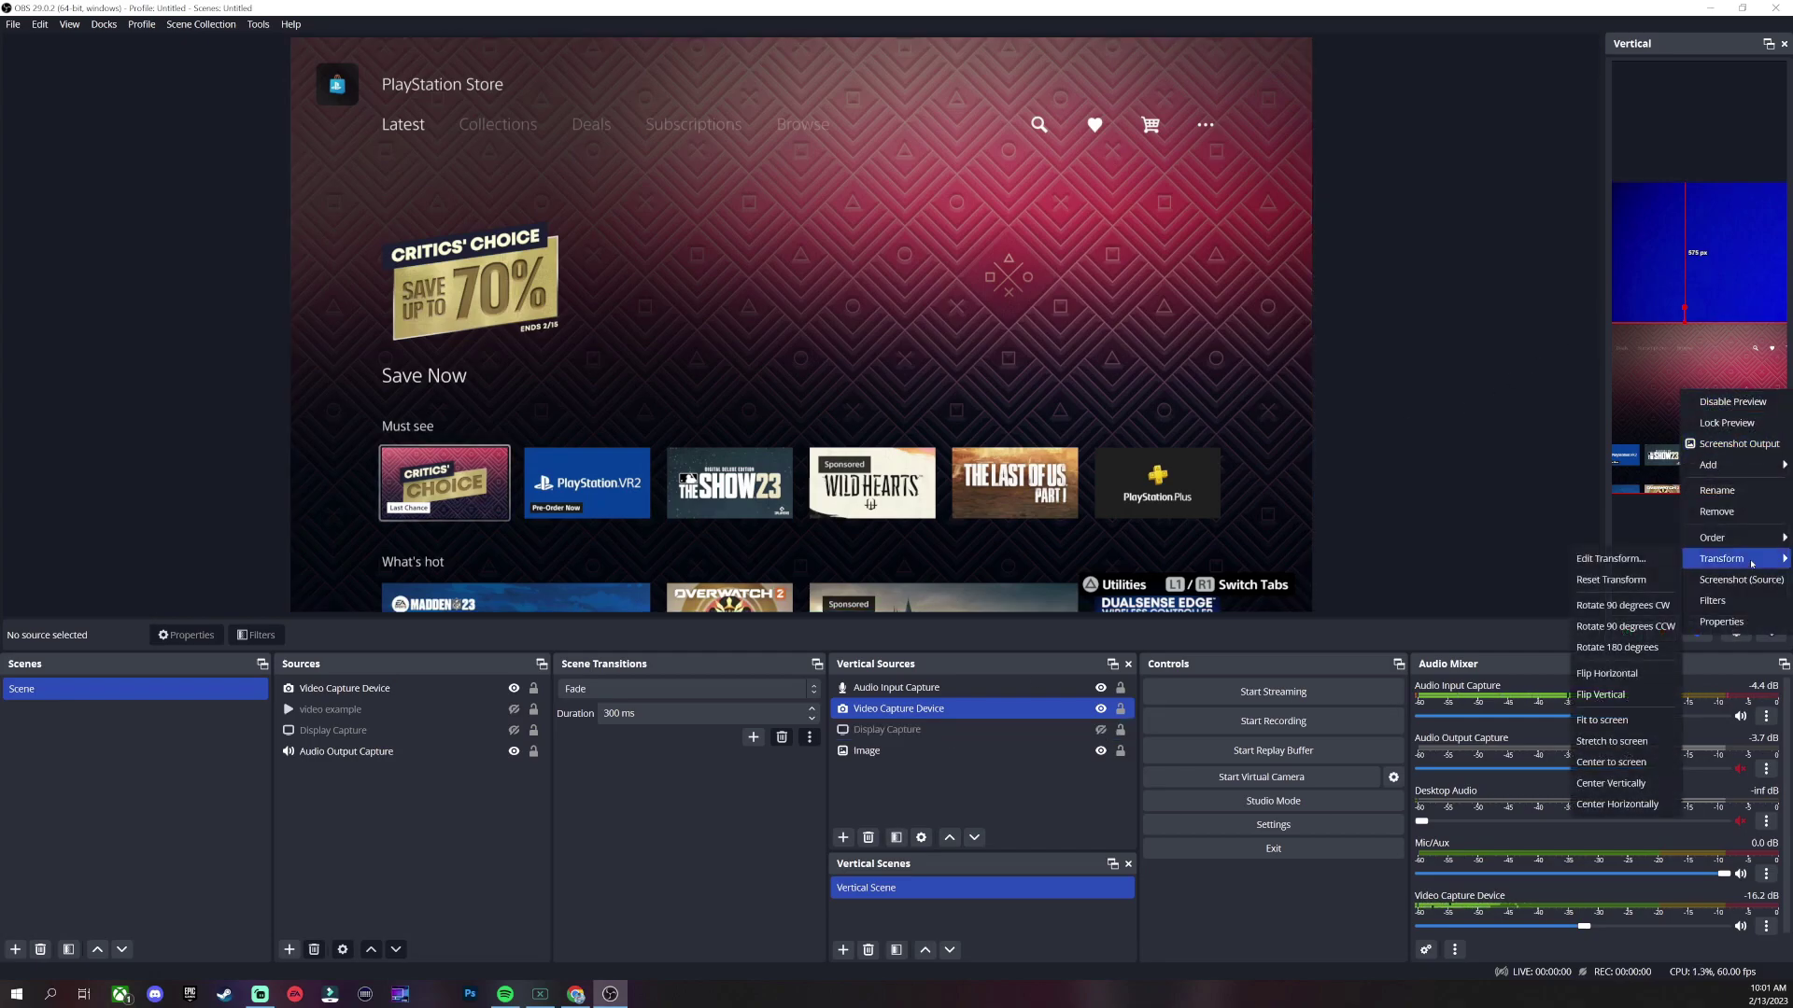
{"action": "left_click", "coordinate": [1610, 781]}
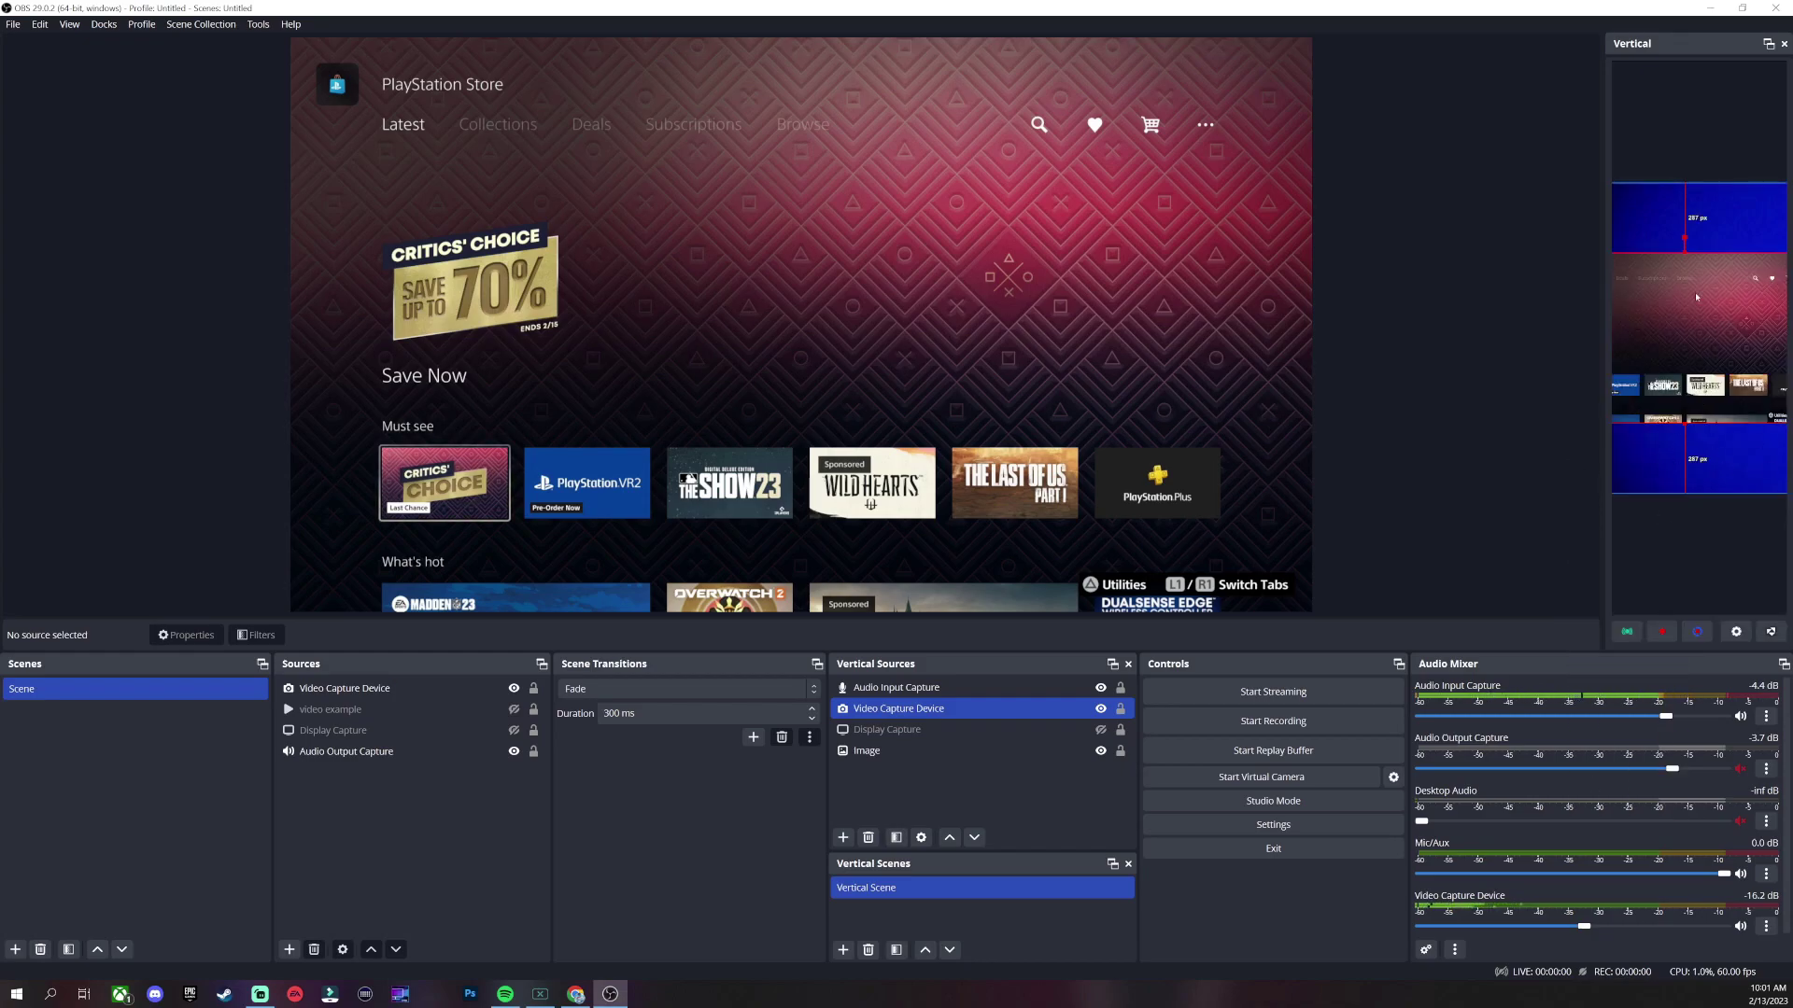
{"action": "mouse_move", "coordinate": [1682, 248]}
{"action": "left_mouse_down"}
{"action": "mouse_move", "coordinate": [1681, 298]}
{"action": "mouse_move", "coordinate": [1711, 334]}
{"action": "left_mouse_up"}
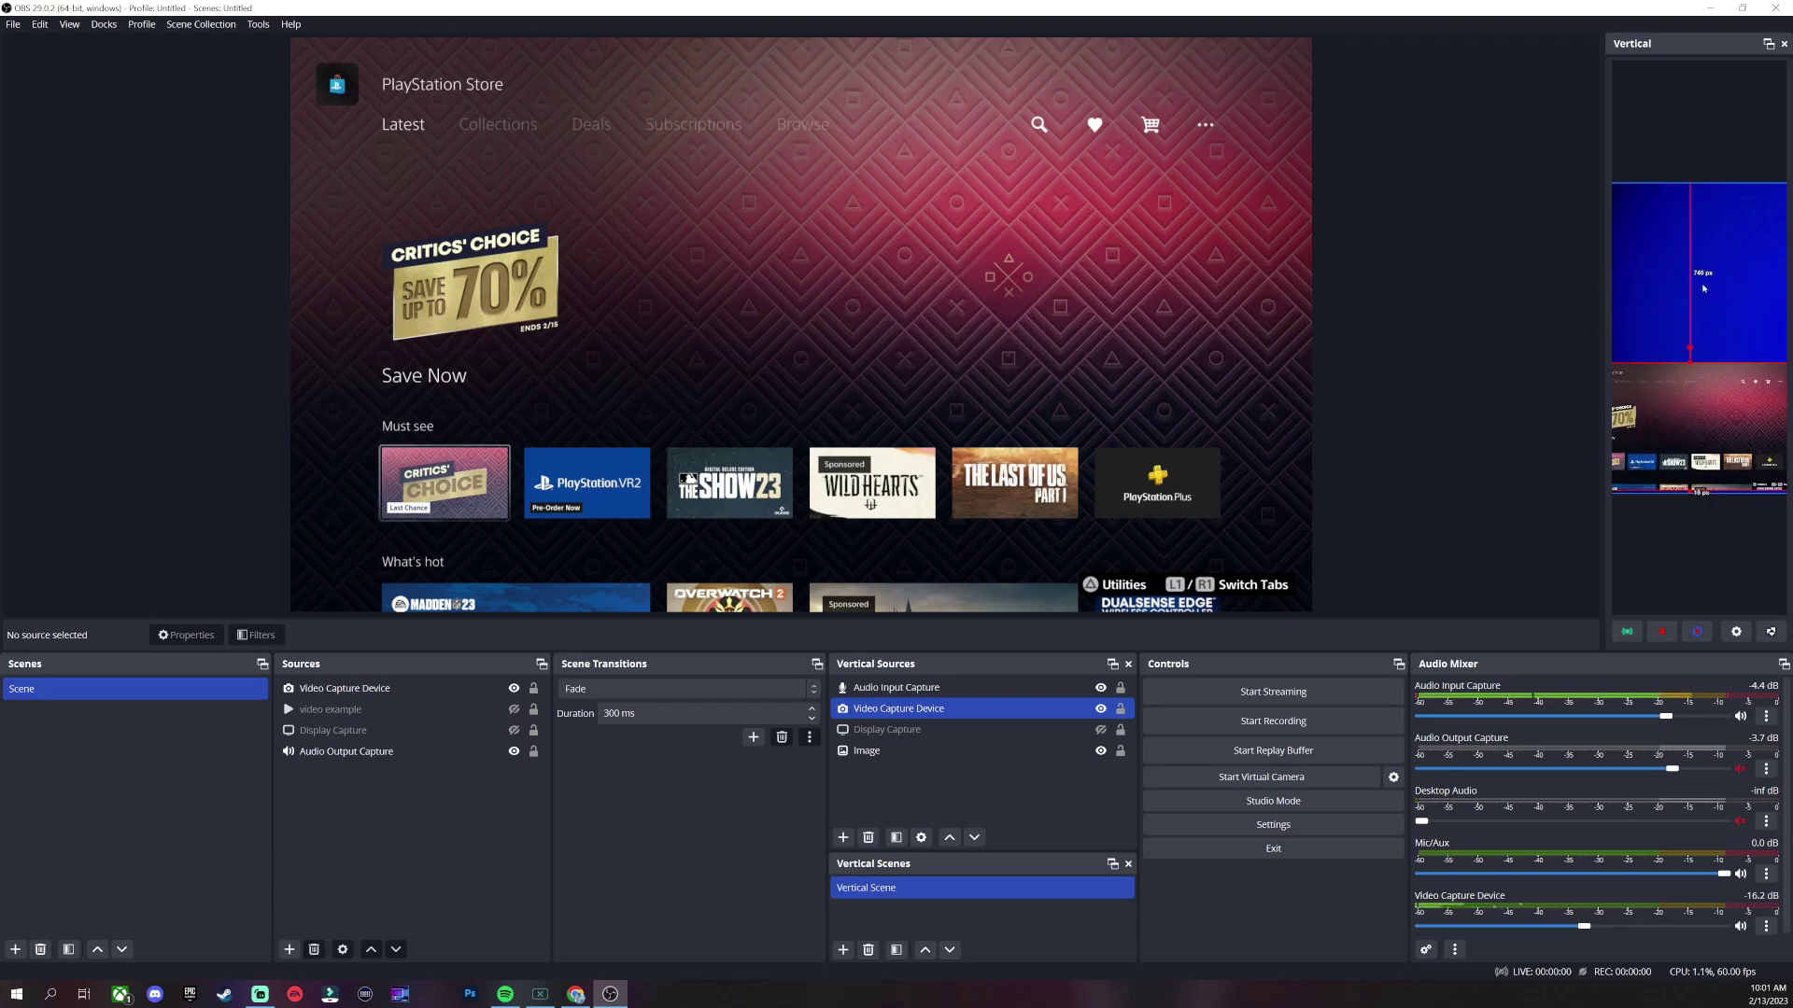
{"action": "left_click", "coordinate": [1735, 632]}
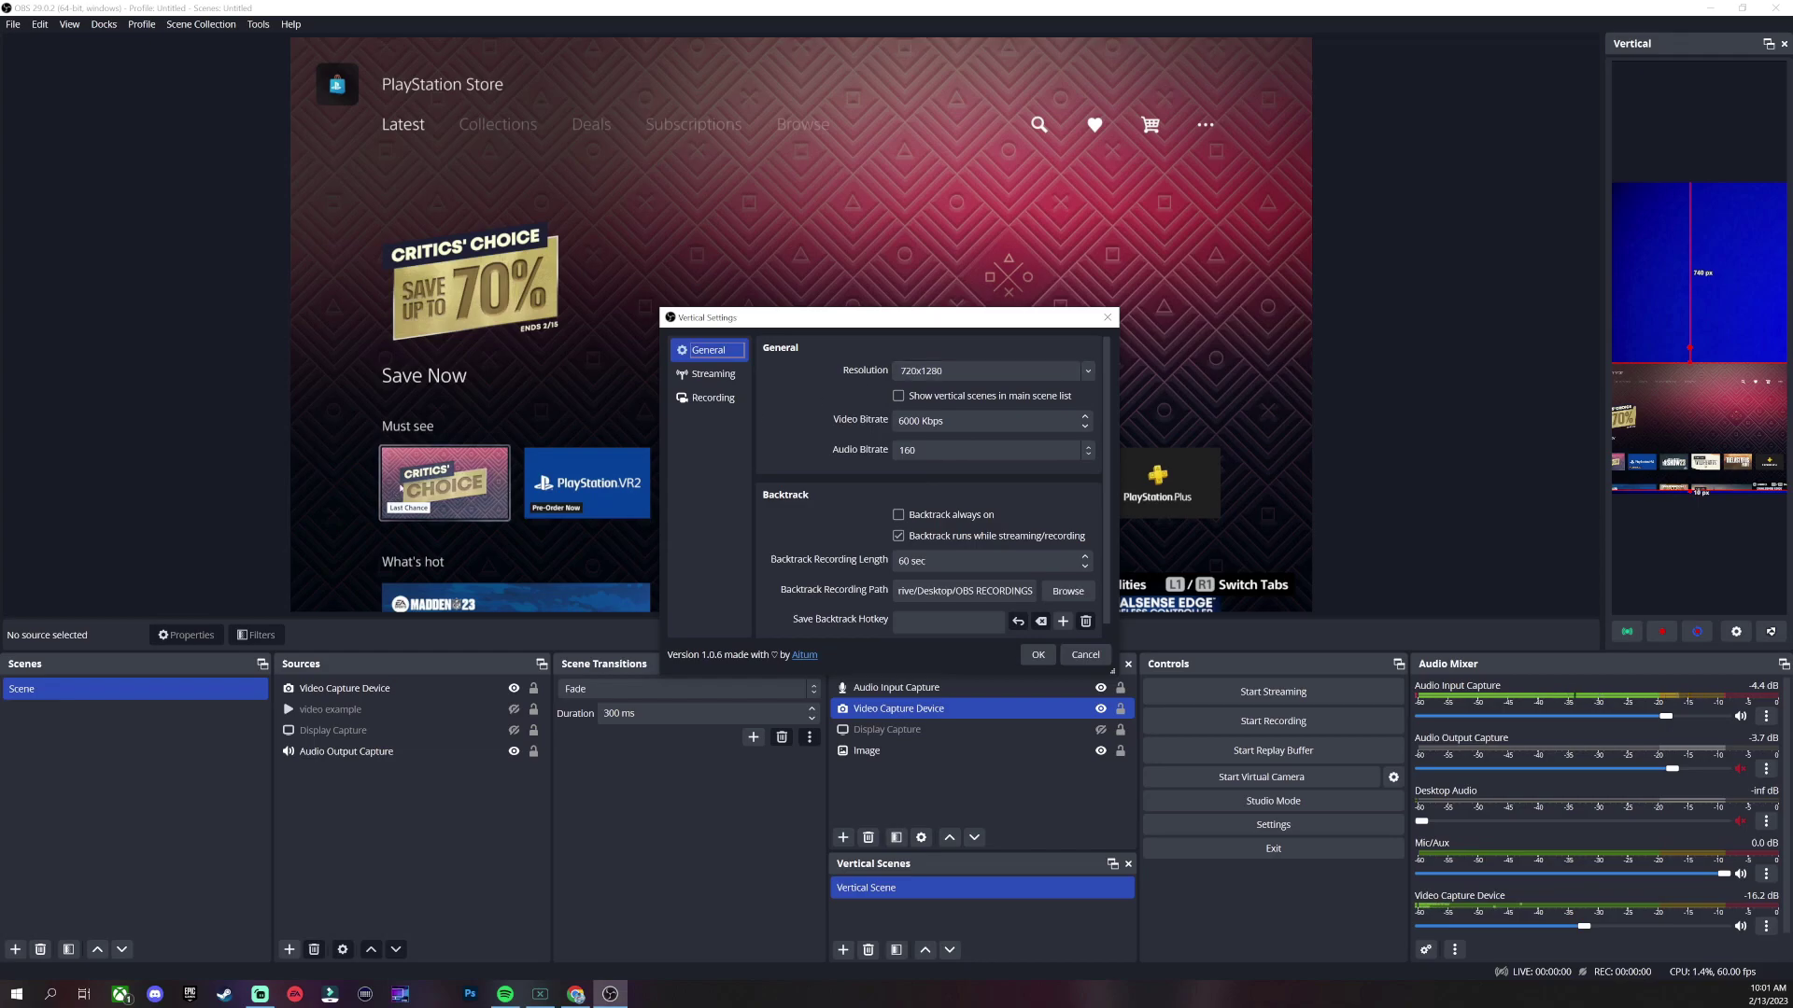
Look over the Recording and General vertical settings pages, then close the dialog
{"action": "left_click", "coordinate": [712, 399]}
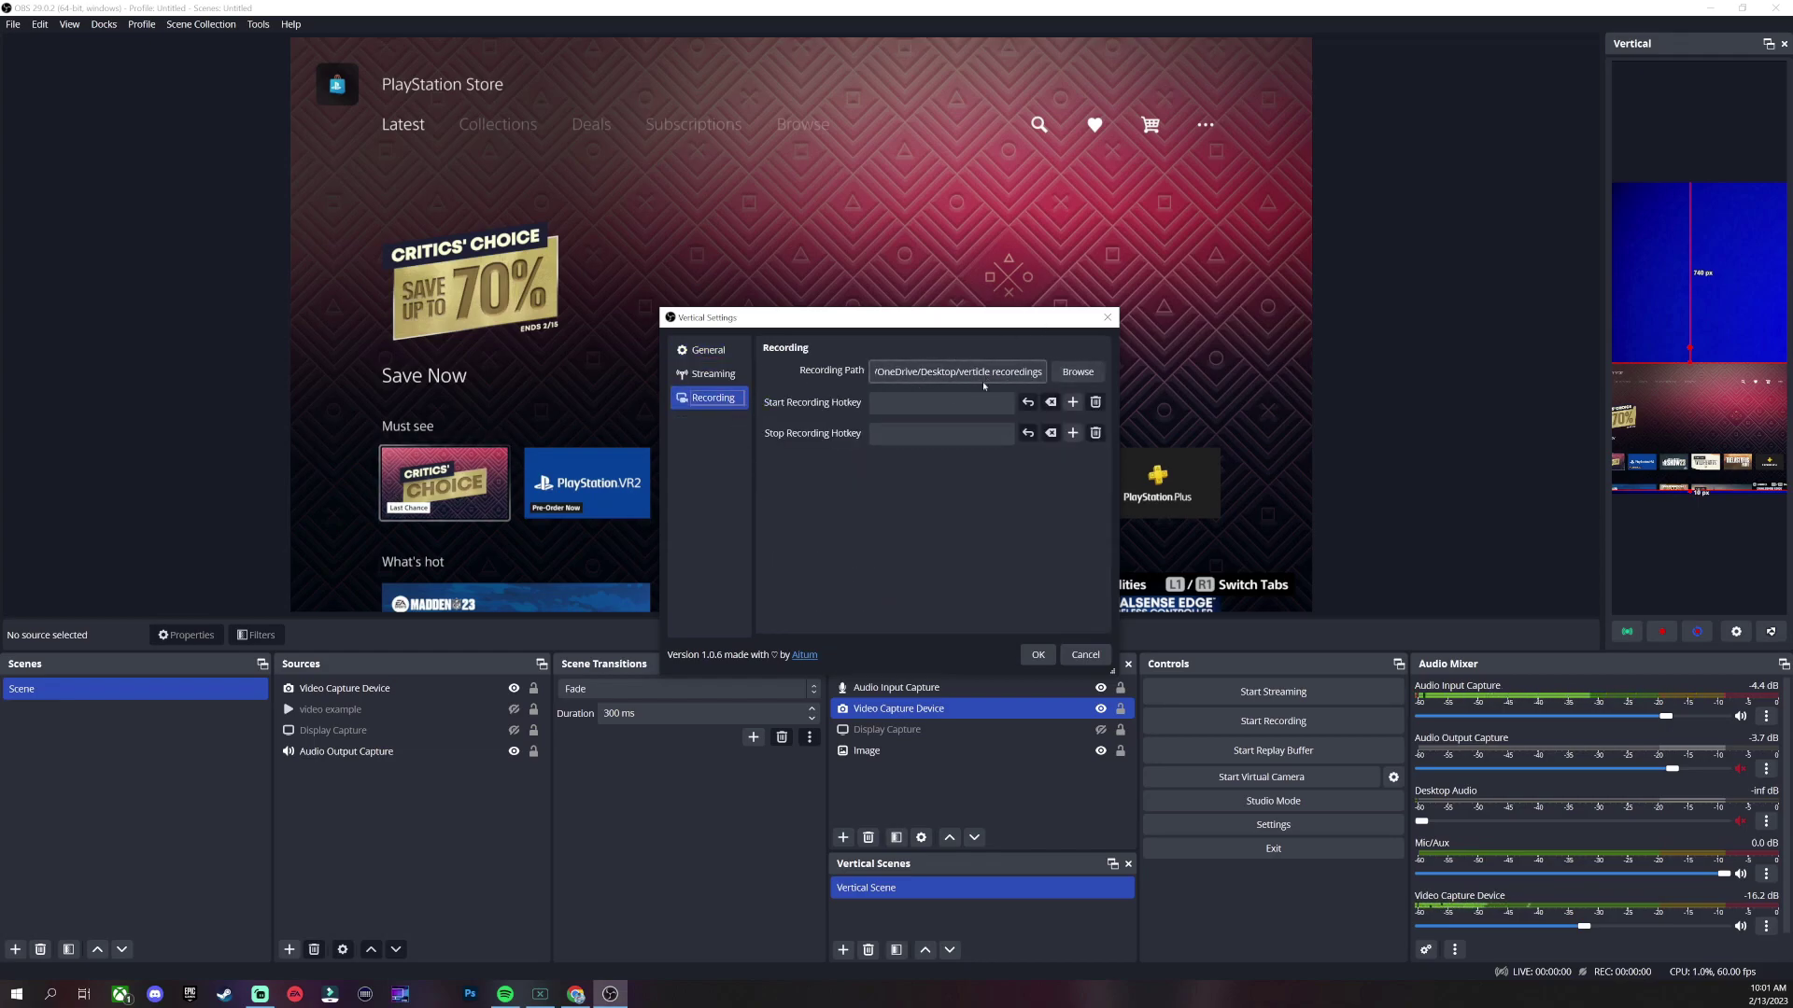
{"action": "left_click", "coordinate": [707, 349]}
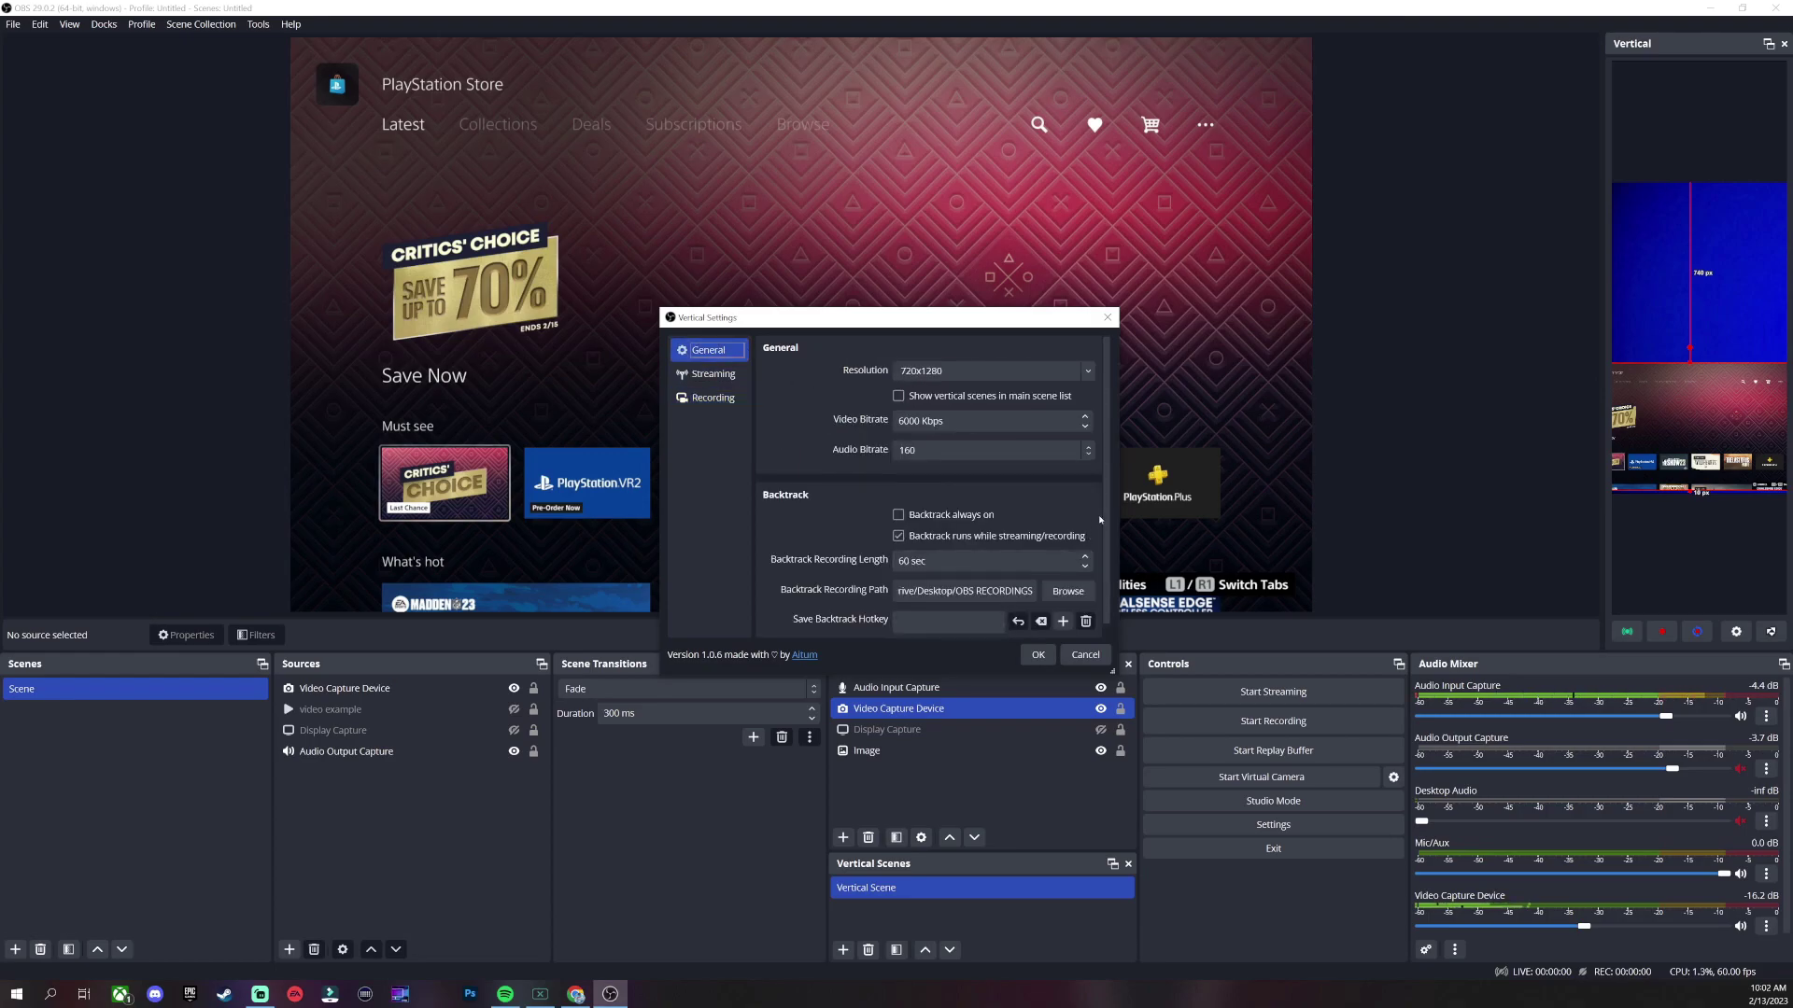
{"action": "left_click", "coordinate": [1085, 655]}
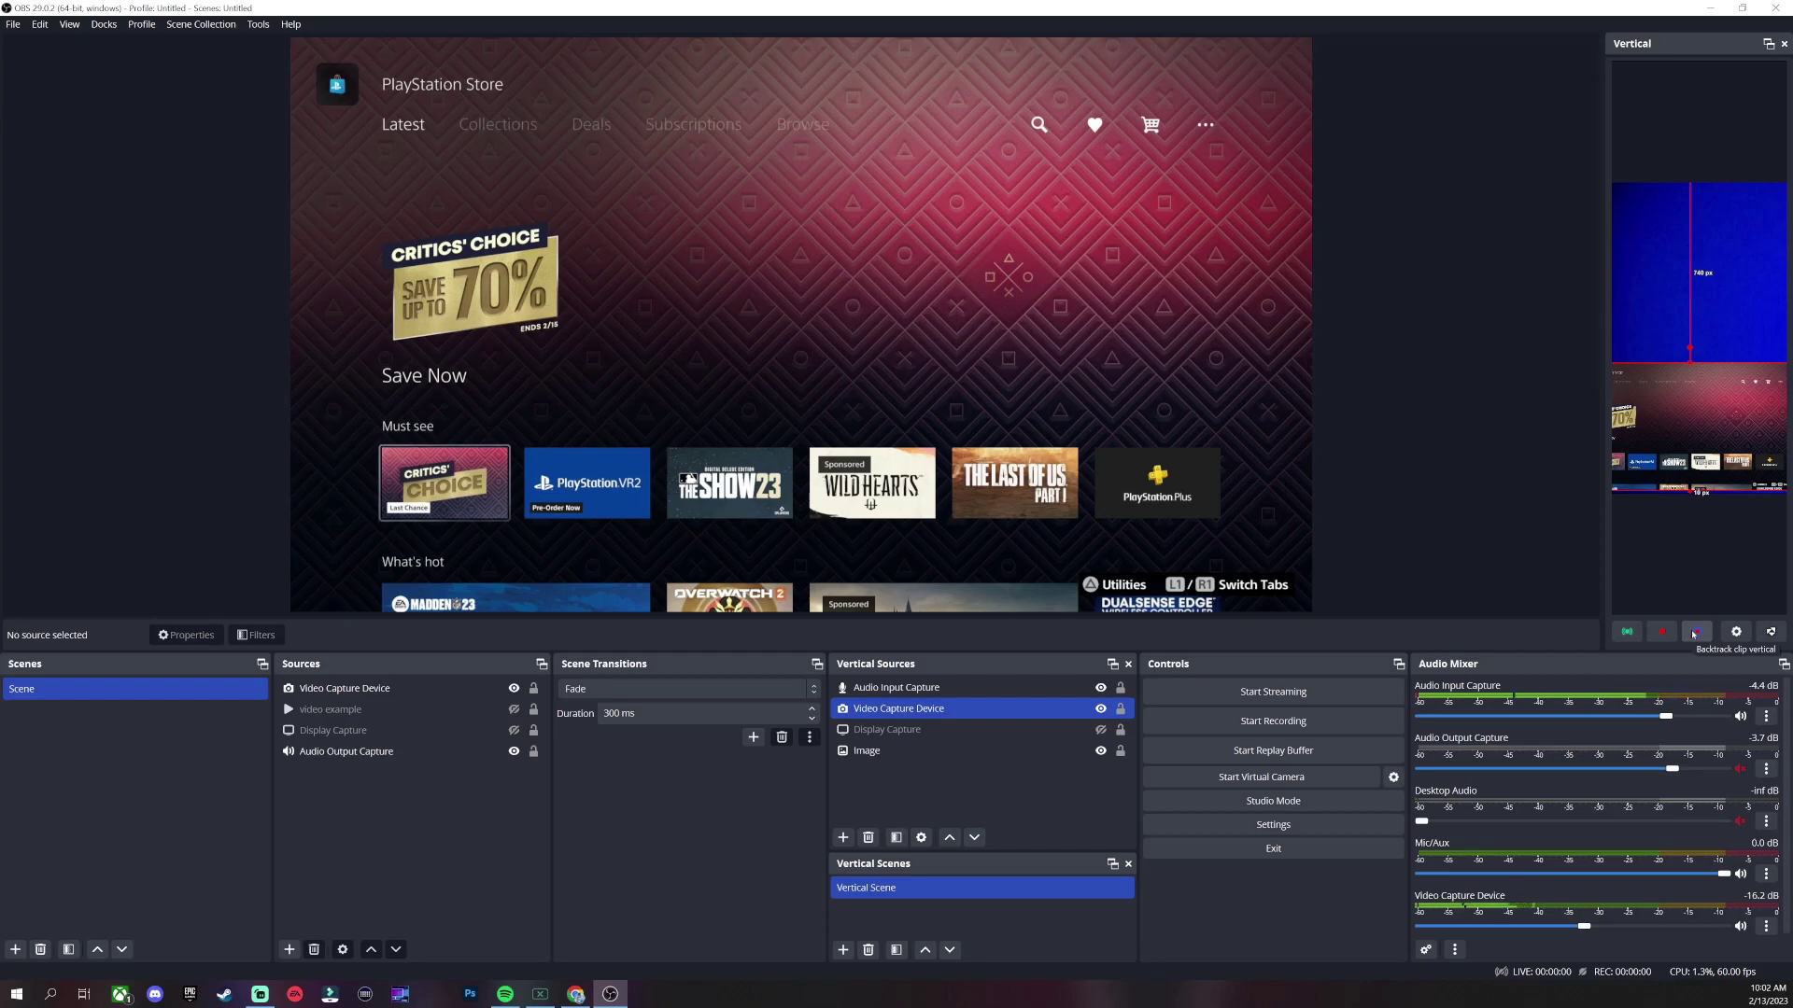
Reopen Vertical Settings, recheck both pages and the 60 sec backtrack length, then close
{"action": "left_click", "coordinate": [1736, 632]}
{"action": "left_click", "coordinate": [708, 387]}
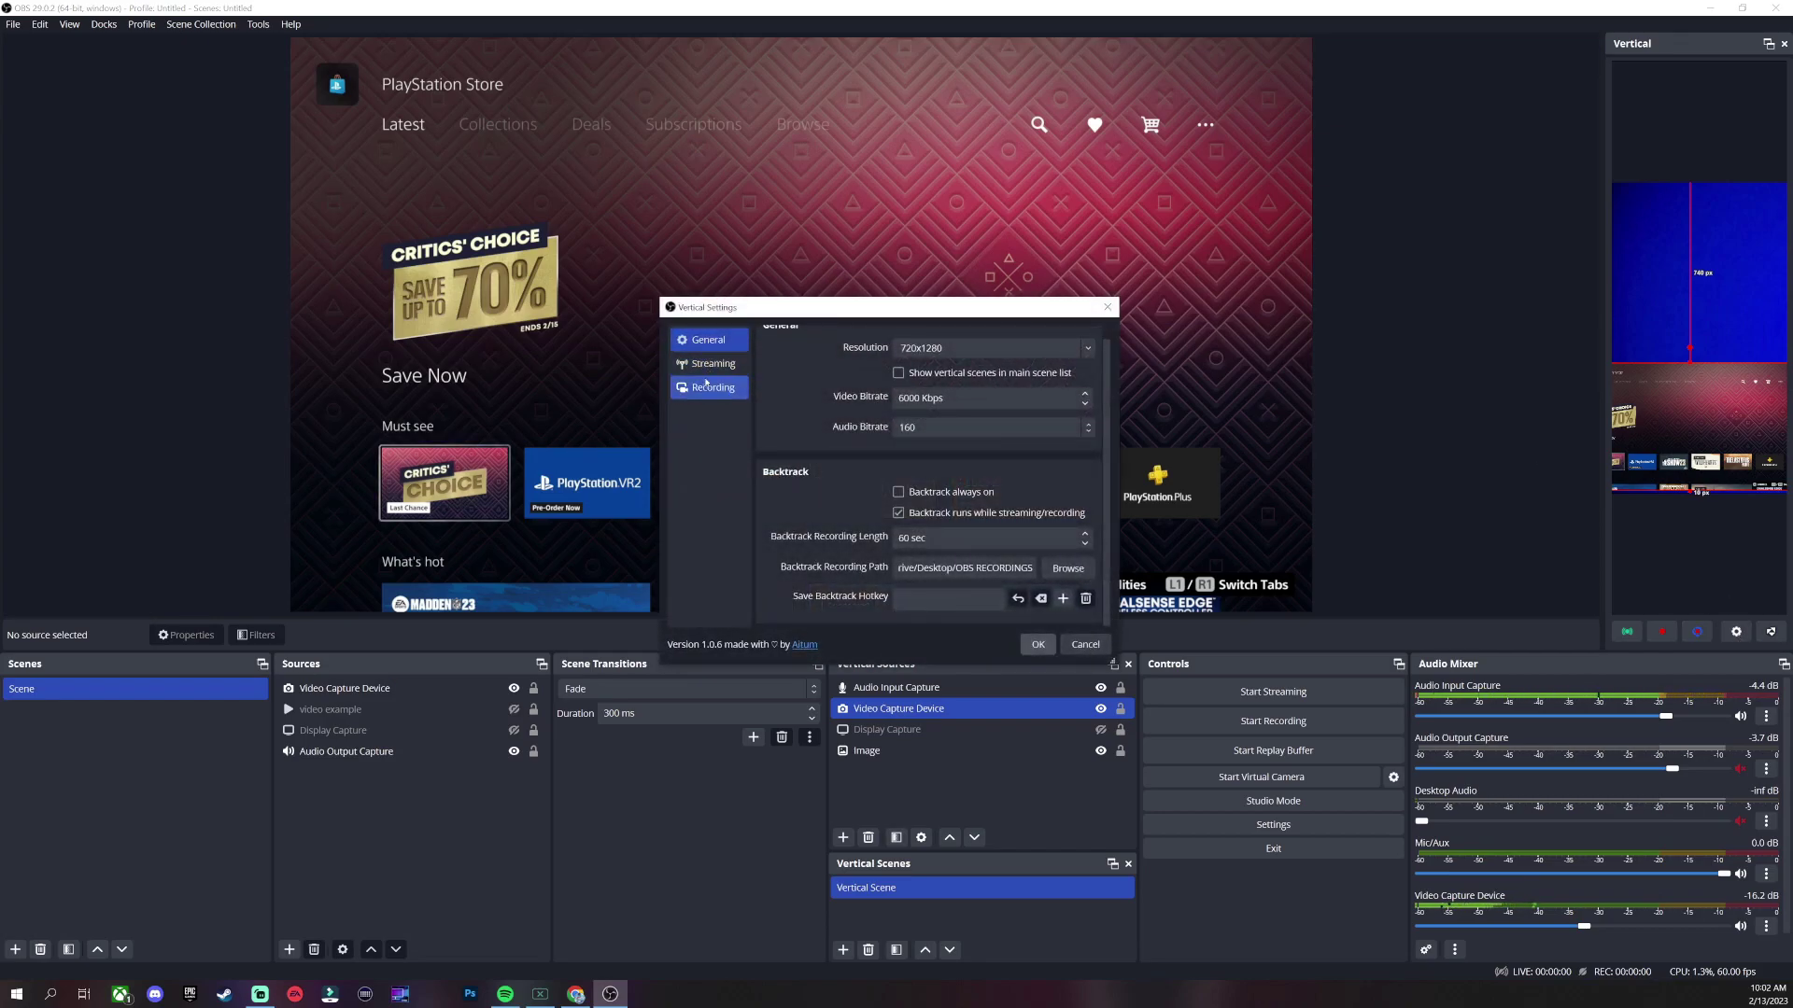
{"action": "left_click", "coordinate": [707, 340]}
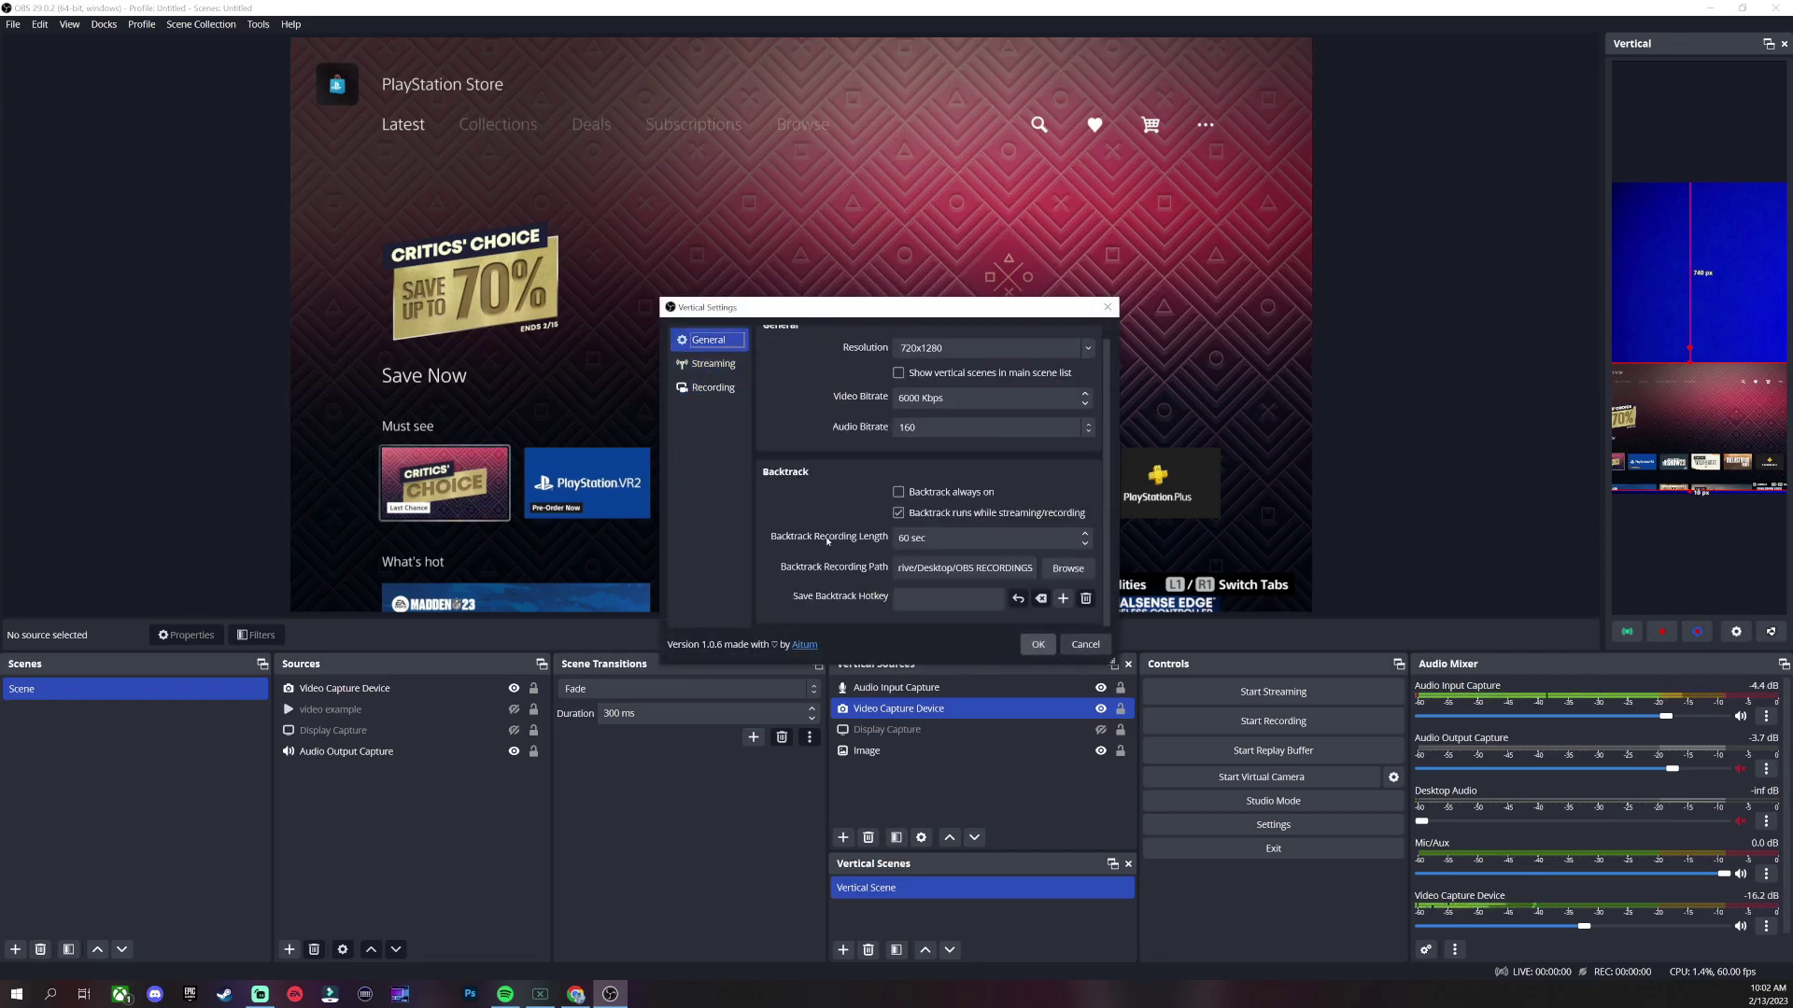
{"action": "left_click", "coordinate": [912, 539]}
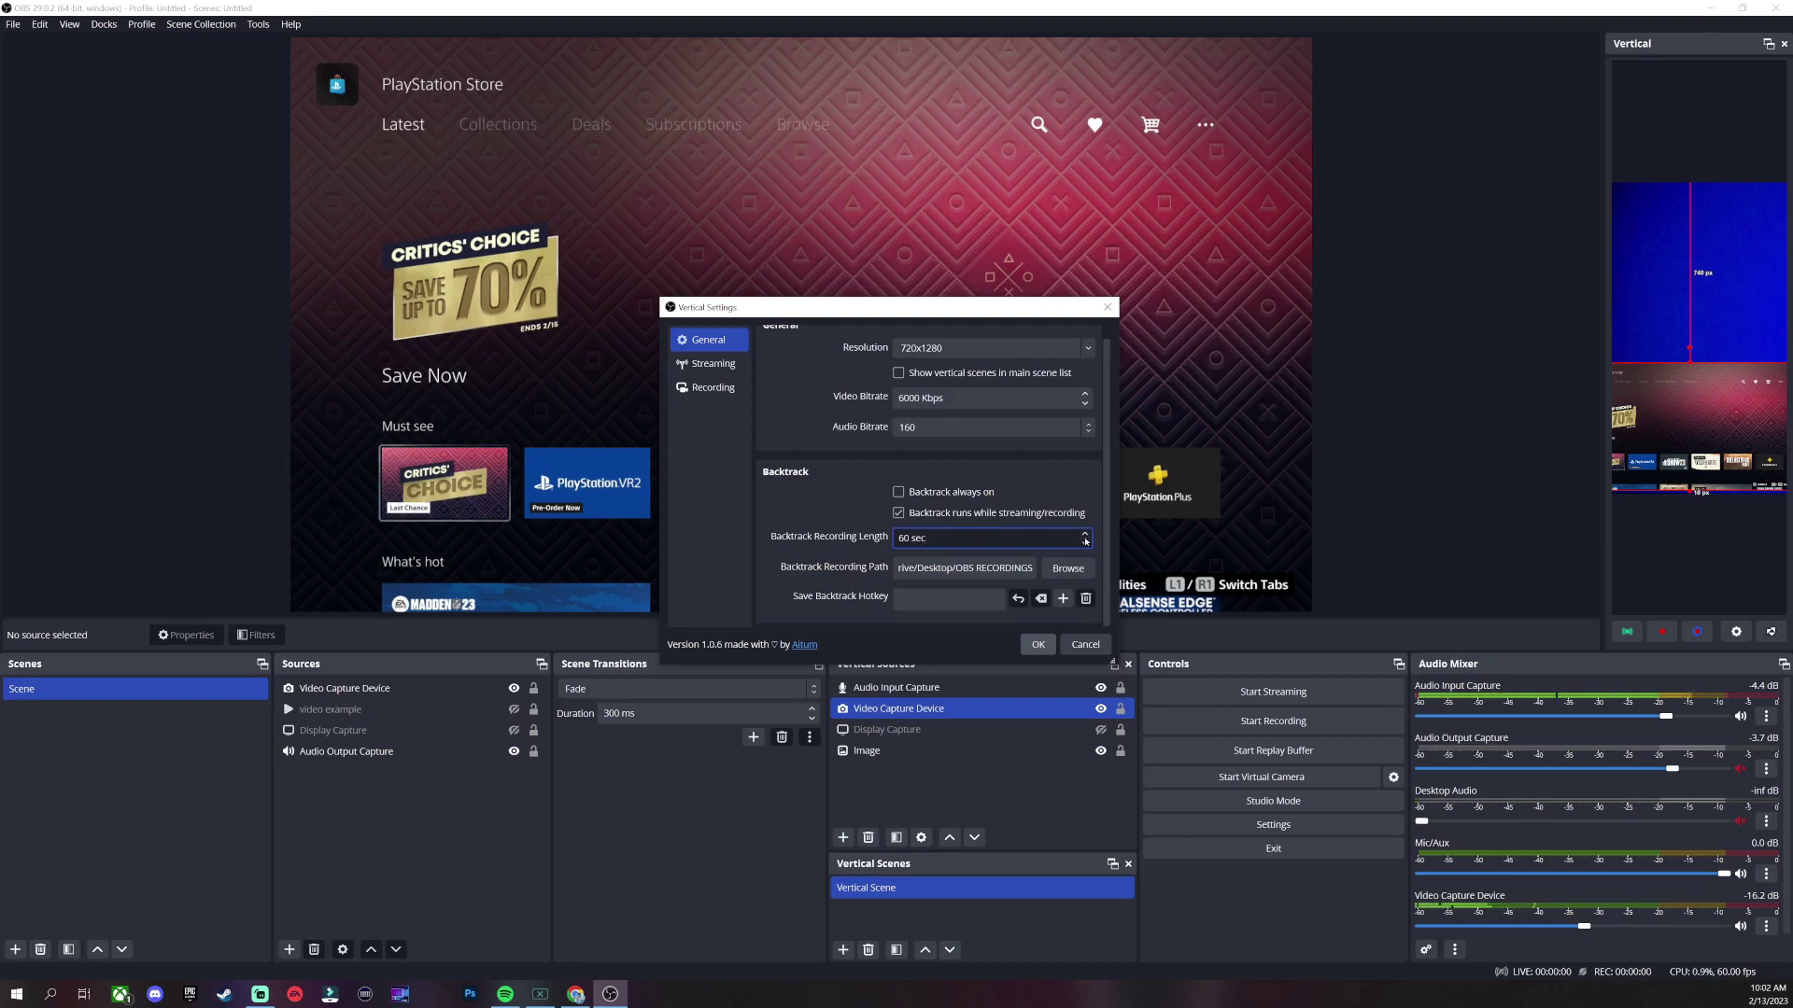
{"action": "left_click", "coordinate": [1109, 306]}
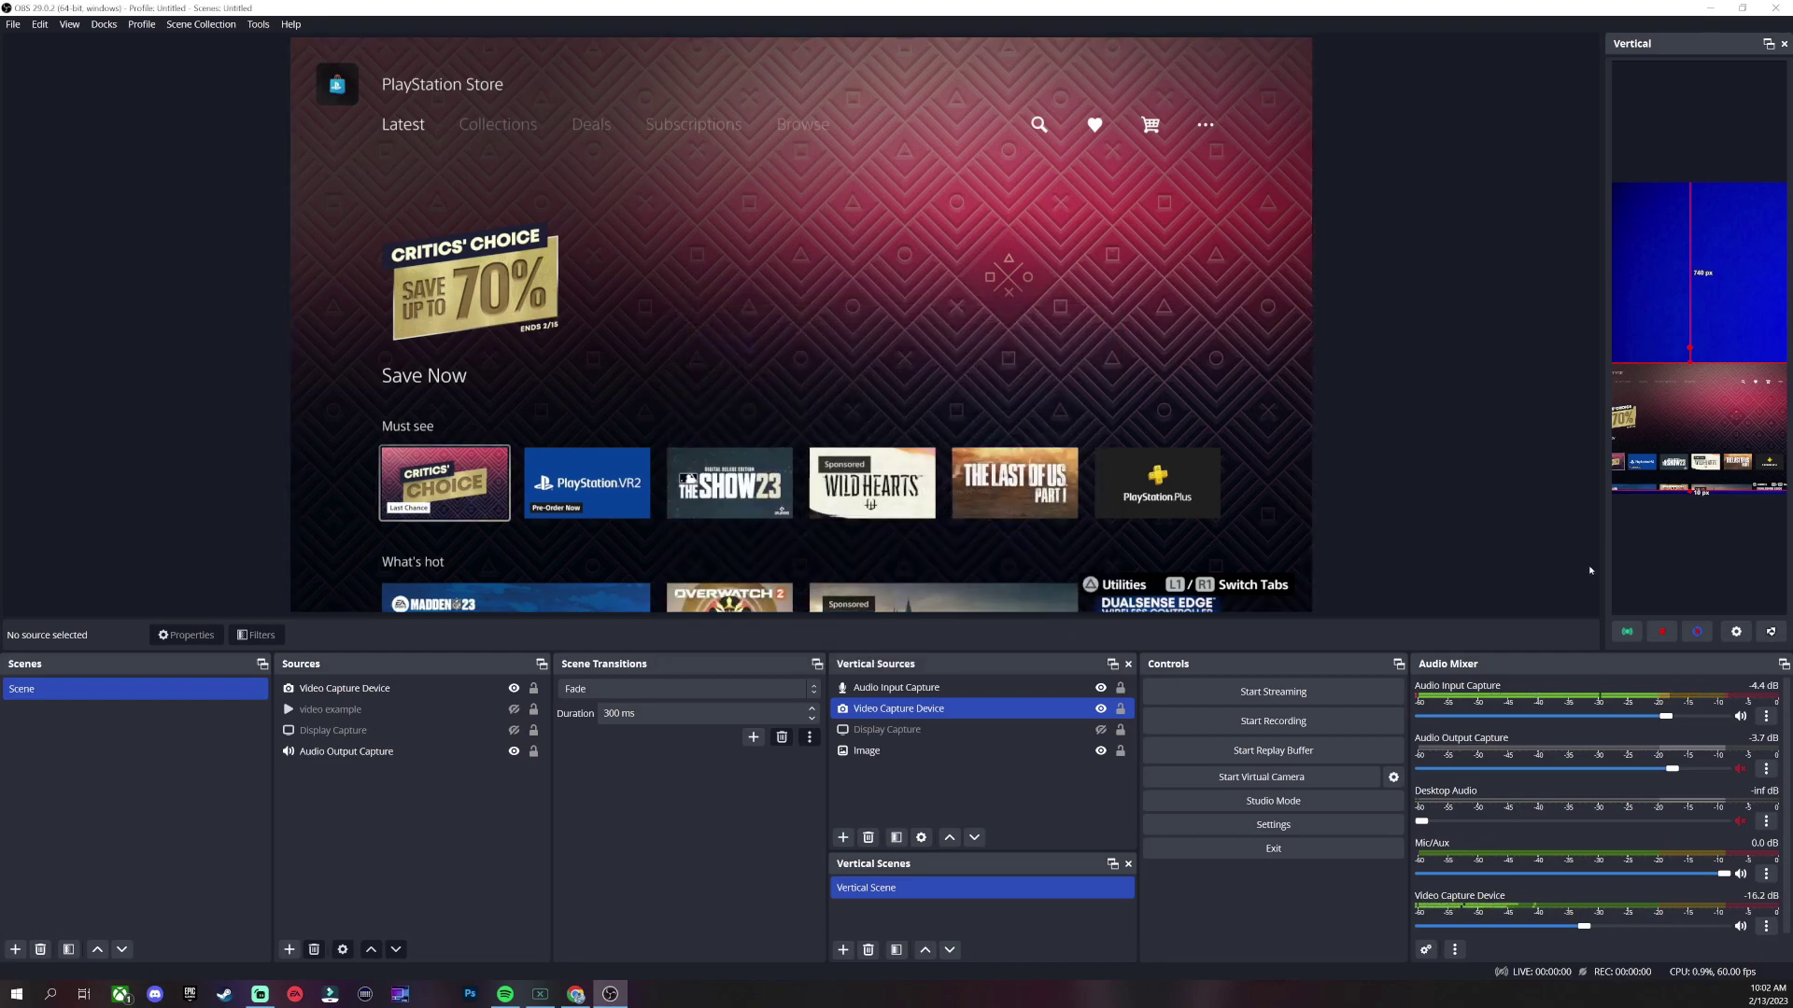